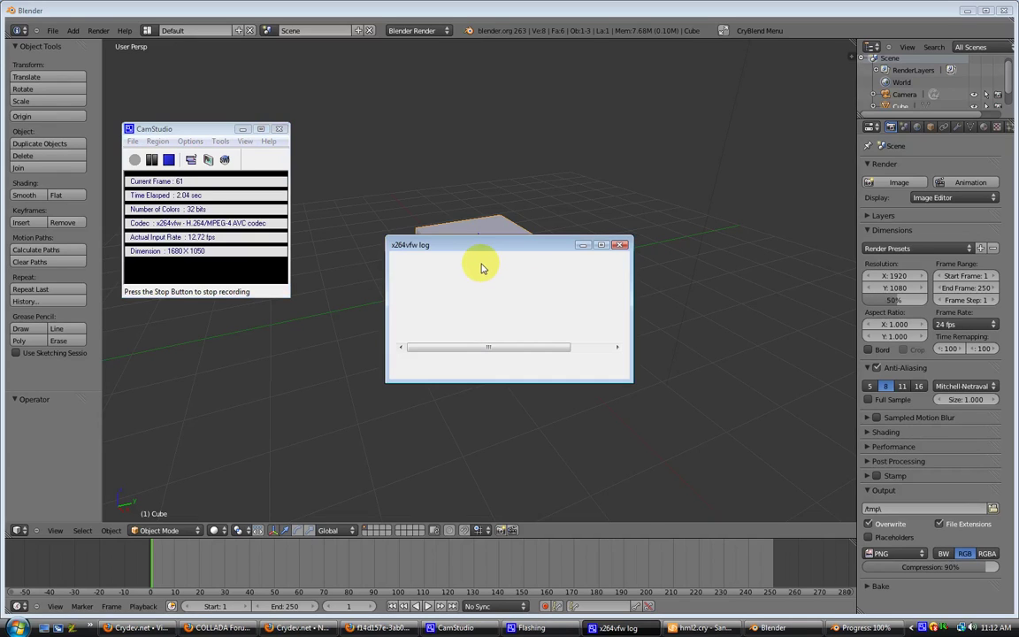
Step: Bring the Blender window in front of the CamStudio and x264vfw log windows
left_click(566, 9)
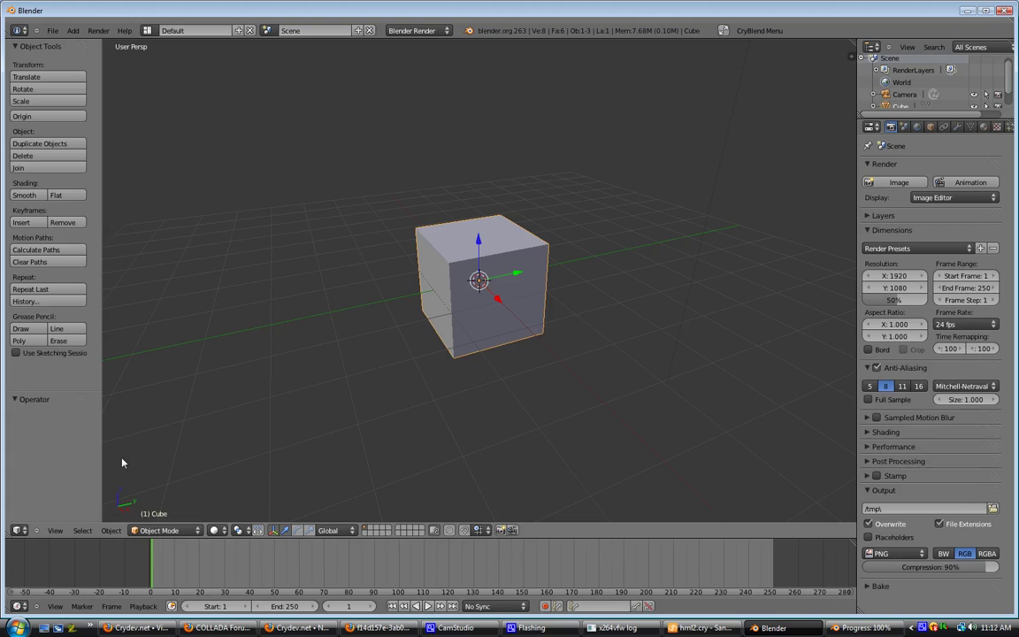
Step: Switch the cube into Edit Mode and UV-unwrap its mesh
left_click(162, 530)
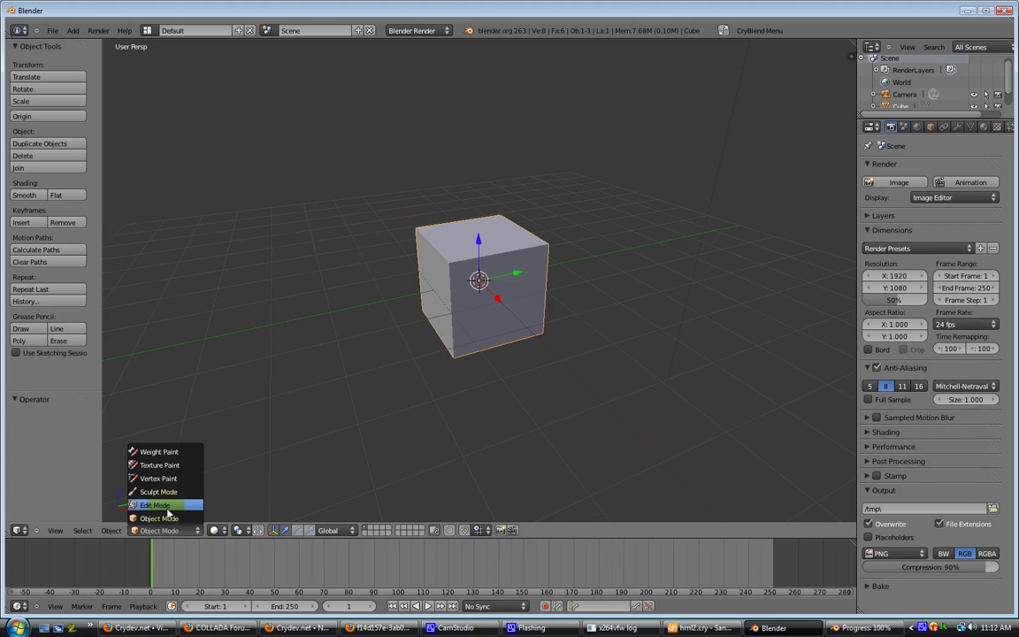
left_click(157, 504)
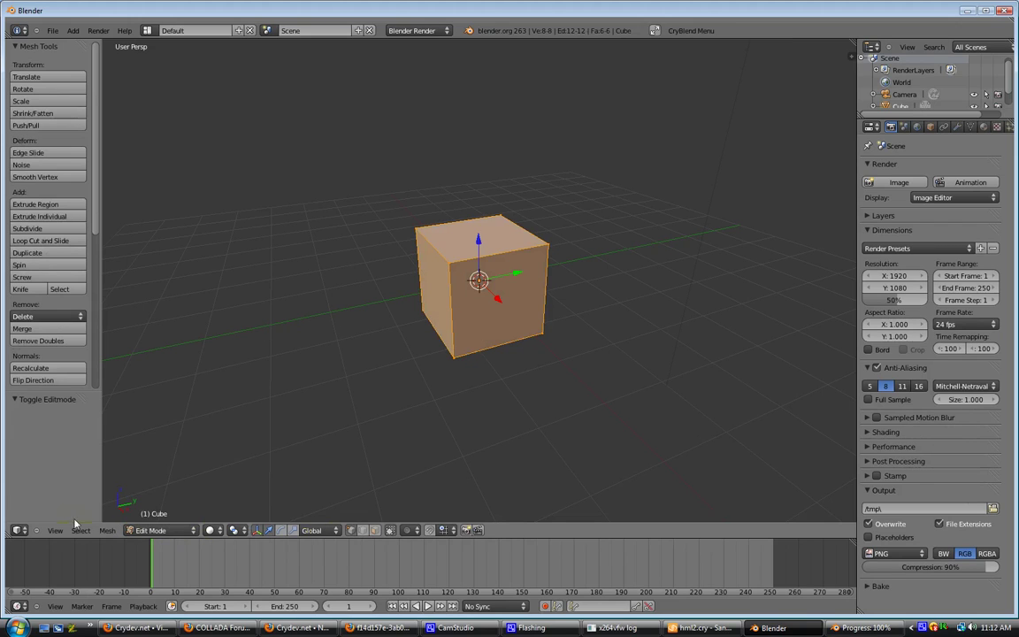
left_click(107, 530)
mouse_move(177, 439)
left_click(225, 440)
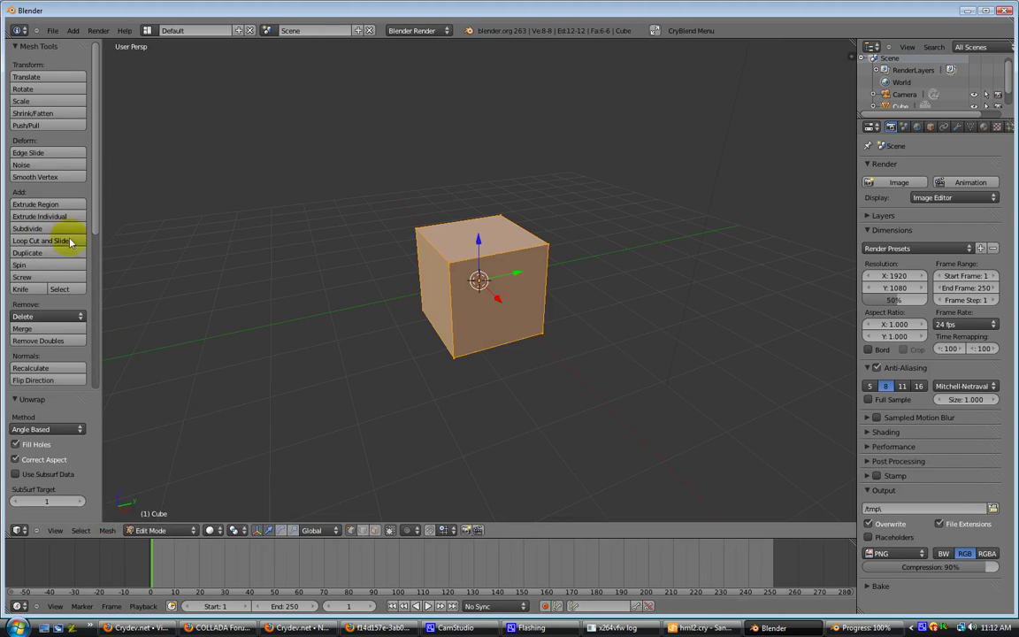
Step: Subdivide the cube three times so it has 384 faces, an 8×8 grid per face
left_click(43, 230)
left_click(42, 229)
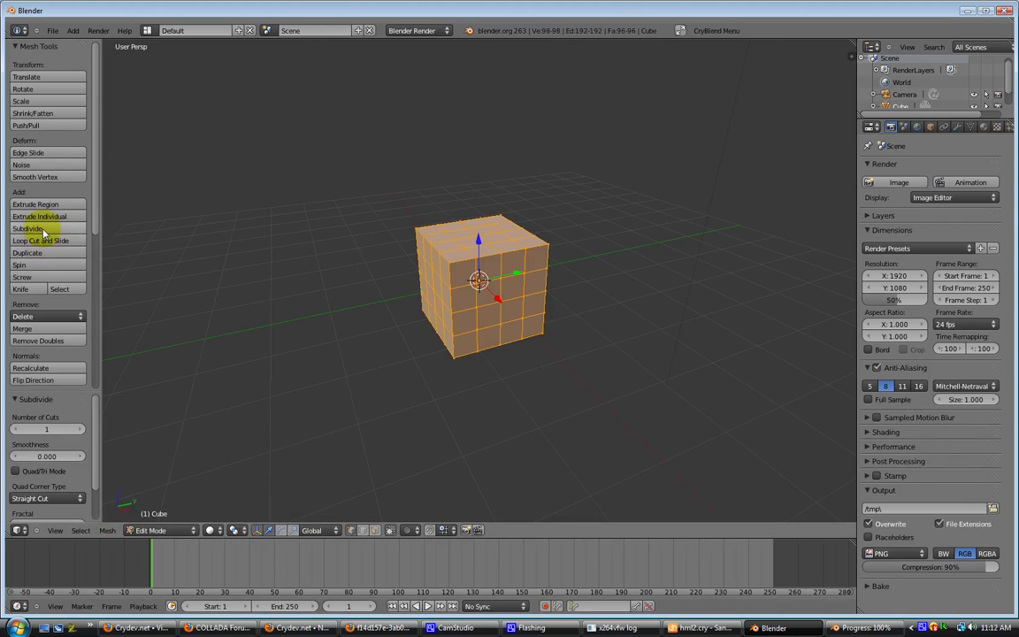
left_click(42, 230)
middle_click_drag(444, 393, 415, 389)
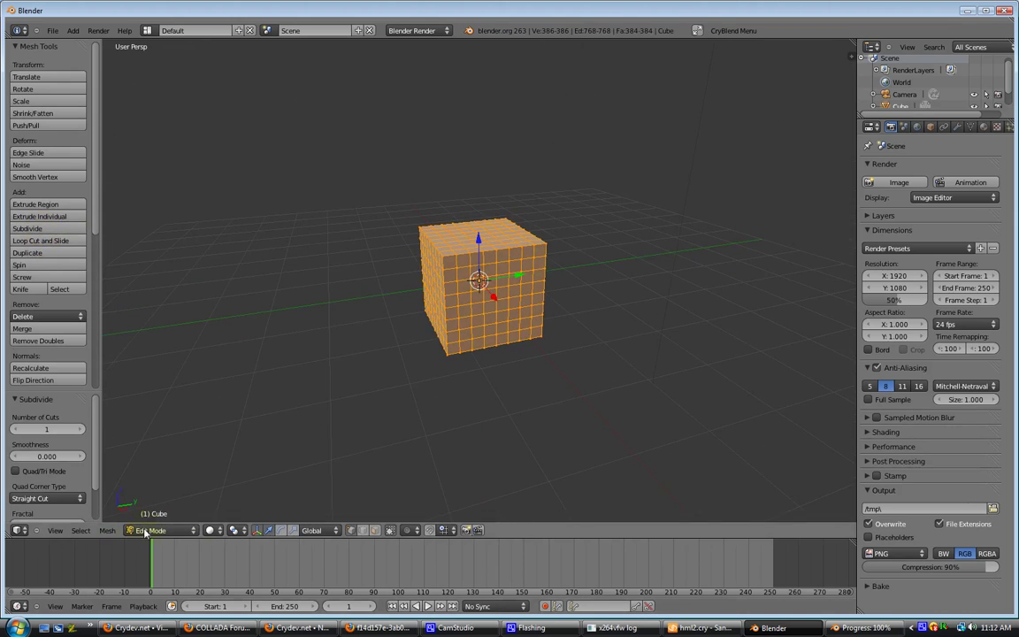
left_click(193, 533)
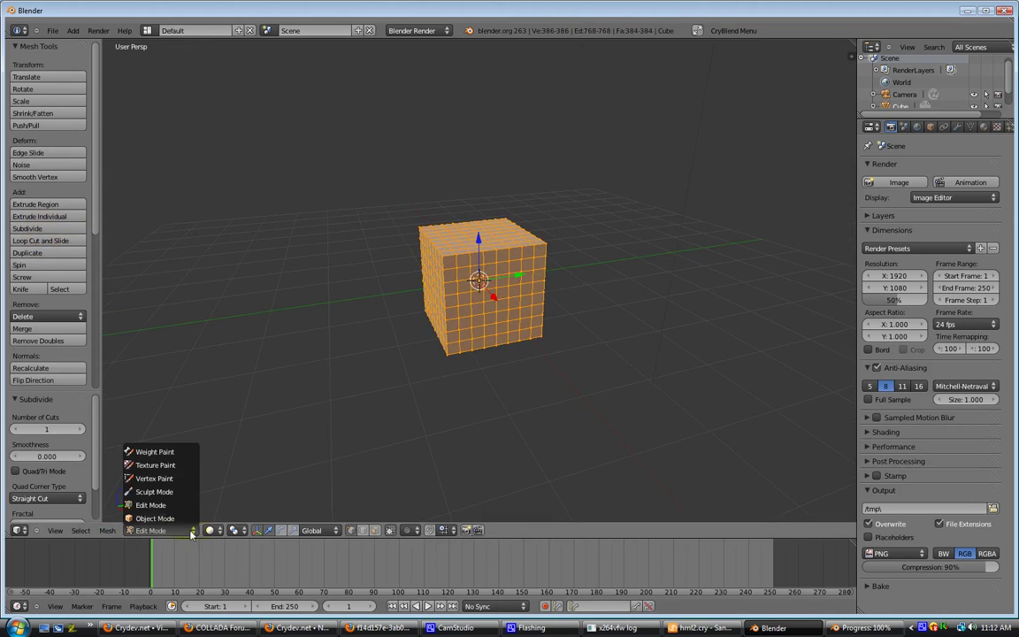
Step: Put the subdivided cube into Vertex Paint mode with a white brush colour
left_click(155, 478)
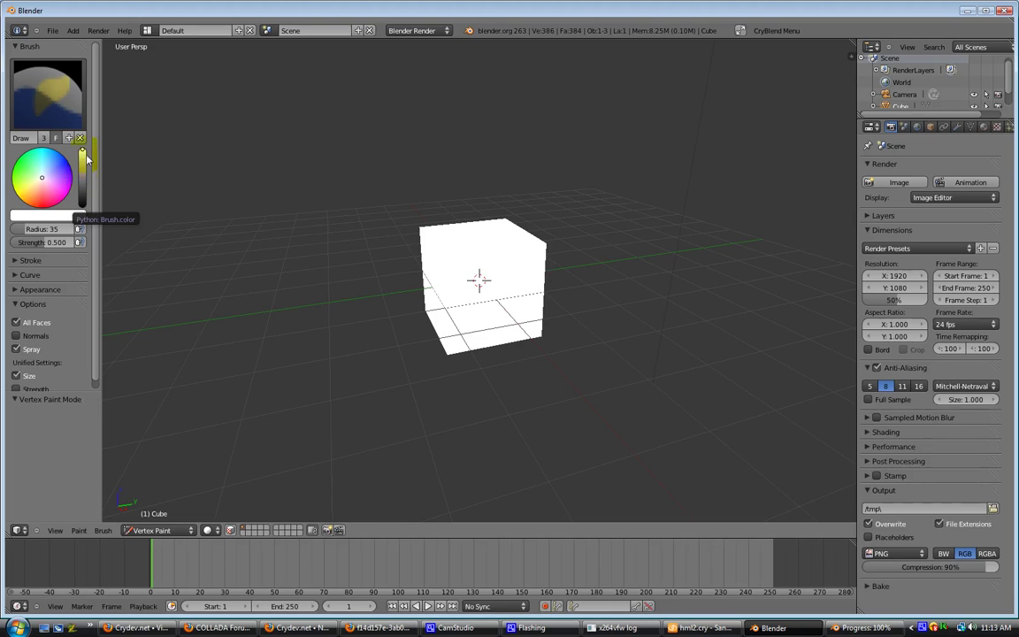
Step: Set the brush to black and paint the cube's faces black, leaving soft white patches
left_click_drag(82, 155, 82, 205)
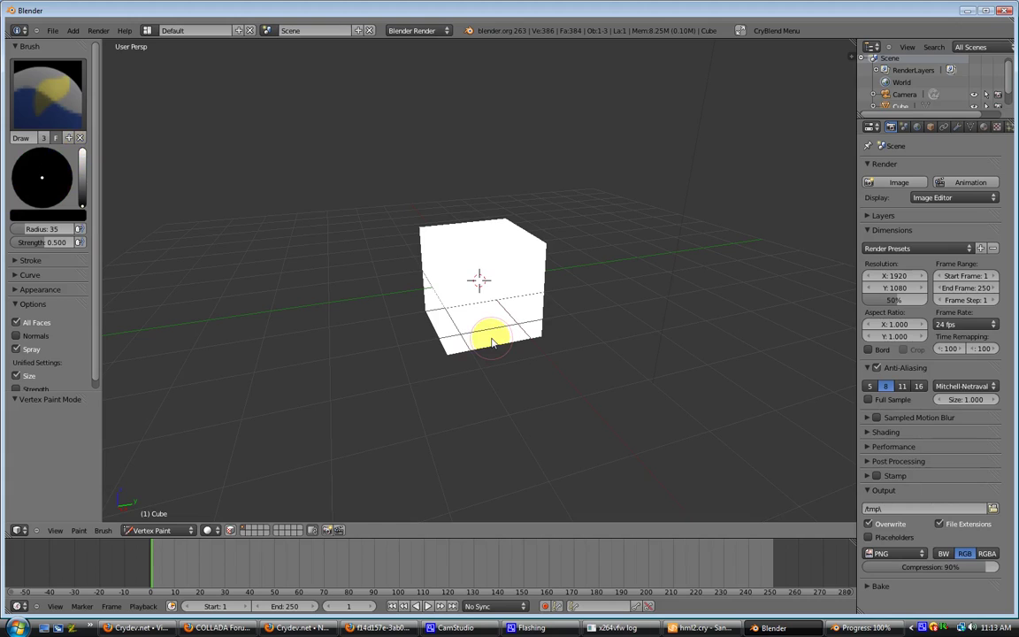
mouse_move(448, 344)
left_mouse_down()
mouse_move(537, 336)
mouse_move(542, 310)
mouse_move(440, 354)
mouse_move(448, 258)
mouse_move(452, 340)
mouse_move(448, 257)
mouse_move(535, 251)
mouse_move(549, 309)
mouse_move(544, 244)
mouse_move(526, 226)
mouse_move(512, 241)
mouse_move(450, 257)
mouse_move(514, 228)
mouse_move(428, 237)
mouse_move(482, 221)
mouse_move(412, 236)
mouse_move(424, 247)
mouse_move(442, 237)
mouse_move(426, 297)
mouse_move(423, 277)
mouse_move(431, 325)
left_mouse_up()
middle_click_drag(423, 309, 629, 273)
mouse_move(505, 335)
left_mouse_down()
mouse_move(509, 285)
mouse_move(515, 339)
mouse_move(502, 221)
mouse_move(507, 231)
mouse_move(414, 242)
mouse_move(423, 330)
mouse_move(420, 259)
mouse_move(455, 242)
mouse_move(507, 250)
mouse_move(424, 236)
mouse_move(517, 225)
mouse_move(501, 323)
mouse_move(412, 330)
mouse_move(491, 321)
mouse_move(441, 320)
mouse_move(492, 314)
mouse_move(478, 323)
mouse_move(489, 273)
mouse_move(483, 301)
mouse_move(523, 332)
left_mouse_up()
middle_click_drag(563, 349, 504, 300)
mouse_move(504, 300)
left_mouse_down()
mouse_move(468, 274)
mouse_move(523, 305)
mouse_move(447, 270)
mouse_move(402, 265)
mouse_move(415, 252)
mouse_move(443, 284)
mouse_move(398, 266)
mouse_move(460, 292)
mouse_move(425, 300)
mouse_move(459, 322)
mouse_move(416, 305)
mouse_move(408, 325)
mouse_move(405, 311)
left_mouse_up()
mouse_move(404, 312)
middle_mouse_down()
mouse_move(546, 346)
mouse_move(693, 437)
mouse_move(682, 447)
middle_mouse_up()
mouse_move(473, 323)
left_mouse_down()
mouse_move(478, 276)
mouse_move(479, 339)
mouse_move(473, 227)
mouse_move(482, 262)
mouse_move(476, 224)
mouse_move(521, 228)
mouse_move(451, 226)
mouse_move(552, 229)
mouse_move(514, 237)
mouse_move(542, 248)
mouse_move(546, 323)
mouse_move(543, 309)
mouse_move(539, 333)
mouse_move(479, 327)
mouse_move(528, 326)
mouse_move(494, 313)
mouse_move(530, 281)
mouse_move(507, 310)
left_mouse_up()
mouse_move(506, 310)
middle_mouse_down()
mouse_move(504, 377)
mouse_move(478, 292)
middle_mouse_up()
Step: Set the brush colour to red (R 1.000) and paint red strokes across the front faces
left_click(42, 214)
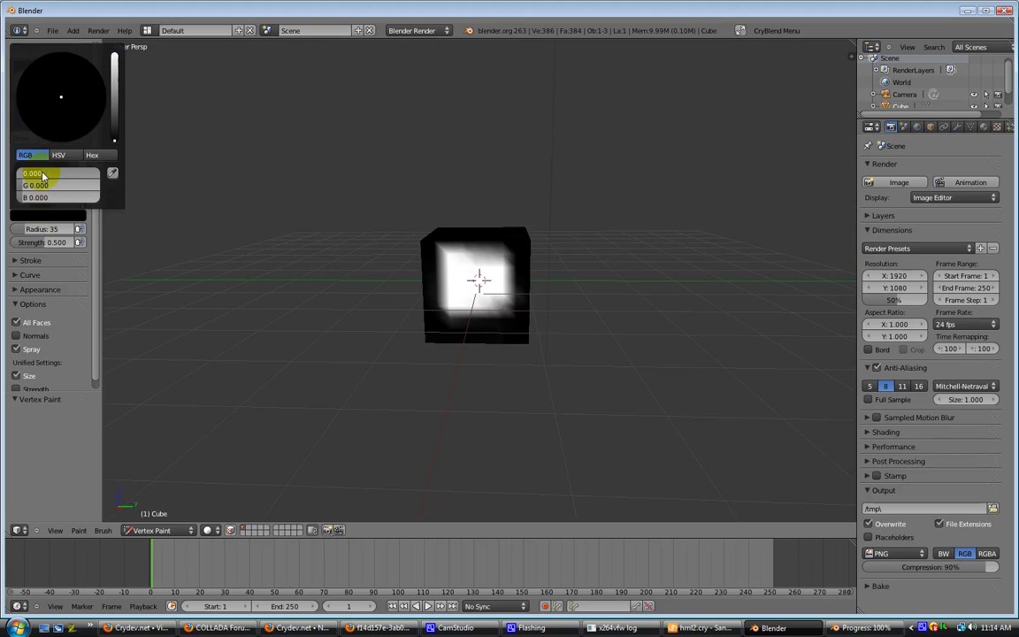
key("Return")
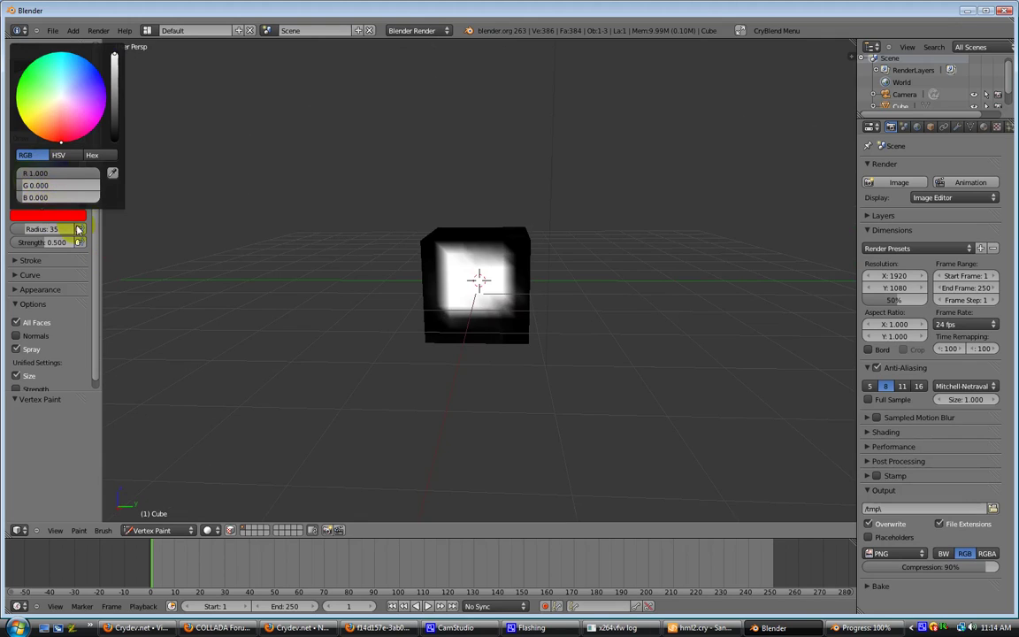
mouse_move(451, 263)
left_mouse_down()
mouse_move(443, 257)
mouse_move(454, 251)
mouse_move(493, 265)
mouse_move(497, 277)
mouse_move(433, 292)
mouse_move(416, 278)
mouse_move(449, 301)
mouse_move(462, 284)
mouse_move(475, 282)
mouse_move(479, 293)
left_mouse_up()
middle_click_drag(452, 300, 553, 318)
left_click_drag(502, 288, 452, 289)
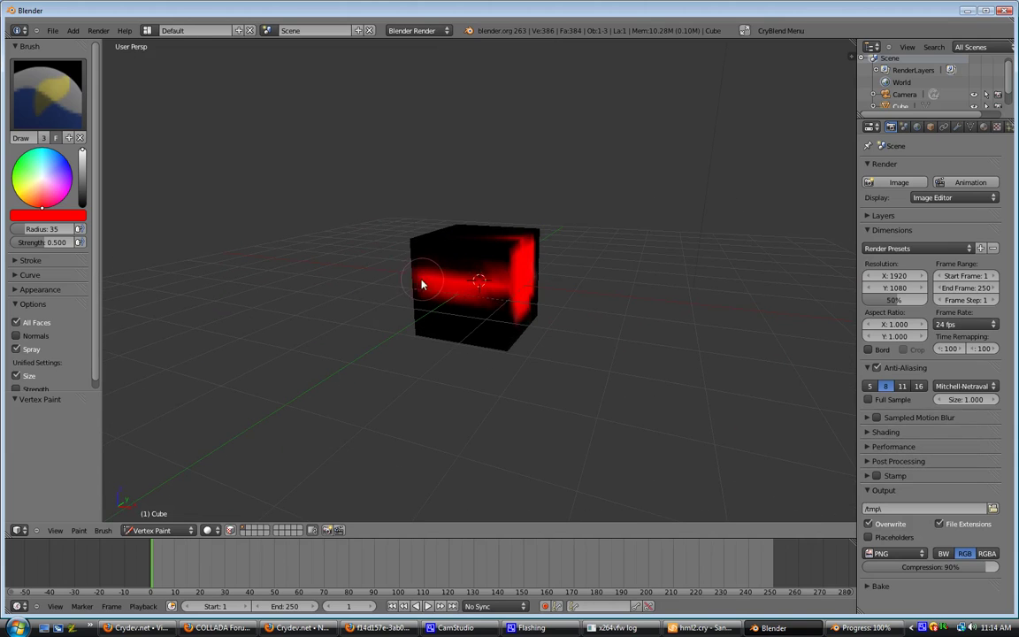
middle_click_drag(448, 307, 626, 307)
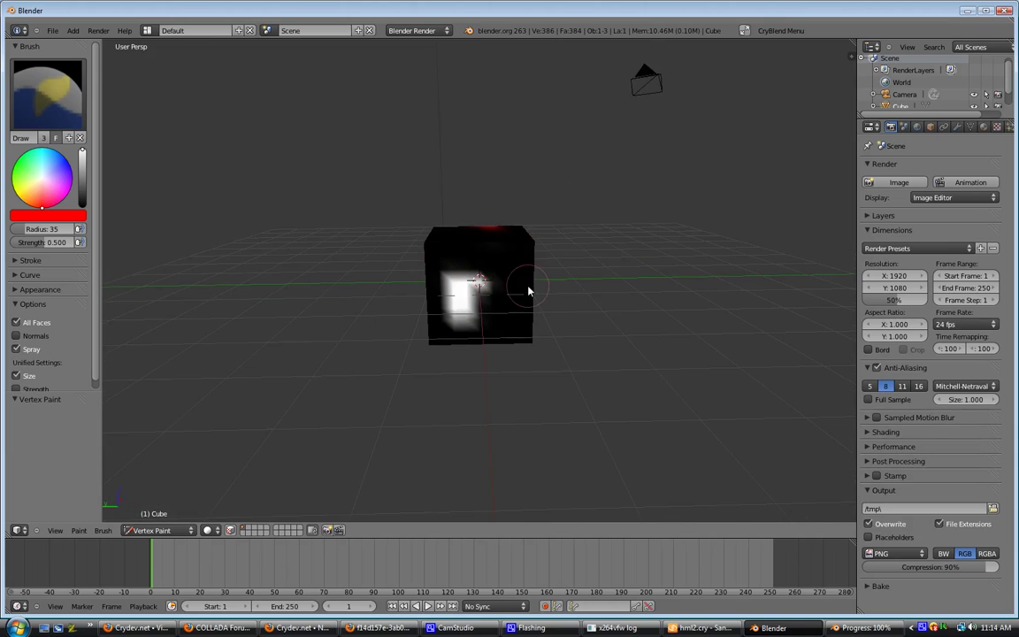
mouse_move(515, 288)
left_mouse_down()
mouse_move(459, 284)
mouse_move(457, 304)
mouse_move(478, 311)
mouse_move(469, 289)
mouse_move(453, 325)
mouse_move(497, 303)
mouse_move(469, 314)
left_mouse_up()
Step: Add more red over the lower front and a red zigzag across the top face
mouse_move(470, 314)
middle_mouse_down()
mouse_move(591, 302)
mouse_move(462, 268)
middle_mouse_up()
mouse_move(462, 268)
left_mouse_down()
mouse_move(478, 263)
mouse_move(448, 290)
mouse_move(443, 268)
mouse_move(470, 311)
mouse_move(464, 280)
mouse_move(473, 291)
left_mouse_up()
mouse_move(473, 291)
middle_mouse_down()
mouse_move(493, 240)
mouse_move(480, 199)
mouse_move(618, 243)
mouse_move(490, 314)
middle_mouse_up()
mouse_move(491, 314)
left_mouse_down()
mouse_move(478, 291)
mouse_move(416, 320)
mouse_move(479, 284)
left_mouse_up()
middle_click_drag(479, 283, 534, 387)
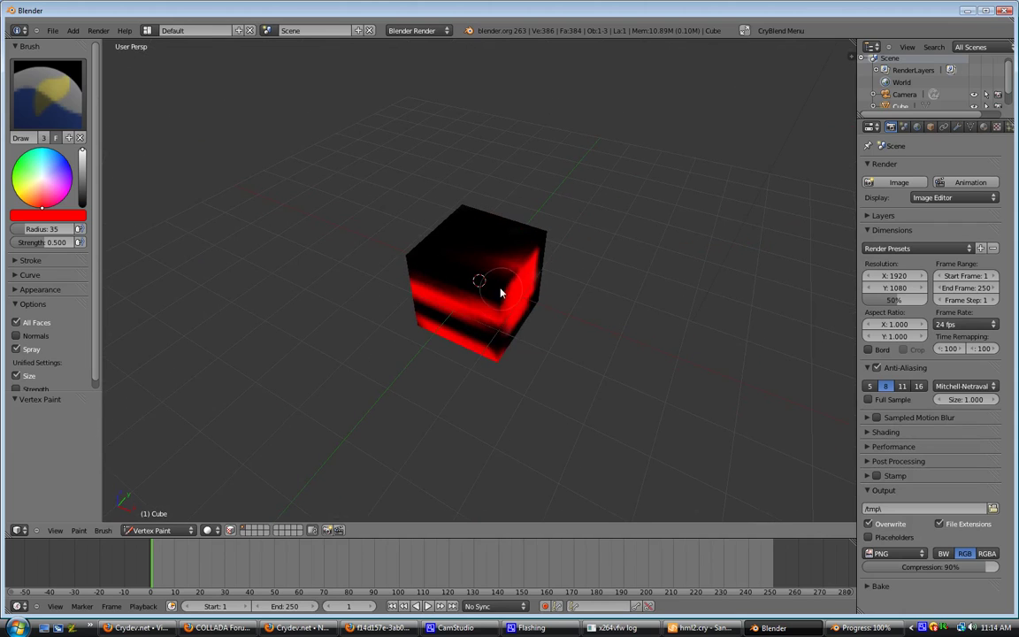
left_click_drag(500, 290, 464, 215)
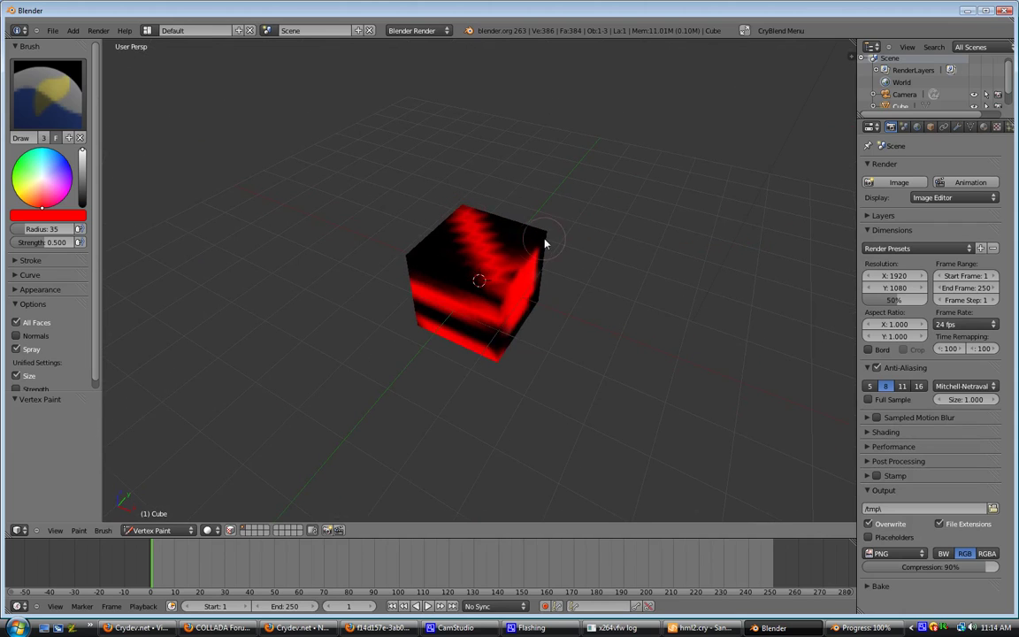
mouse_move(618, 272)
middle_mouse_down()
mouse_move(529, 250)
mouse_move(511, 207)
mouse_move(466, 250)
mouse_move(395, 278)
mouse_move(454, 263)
middle_mouse_up()
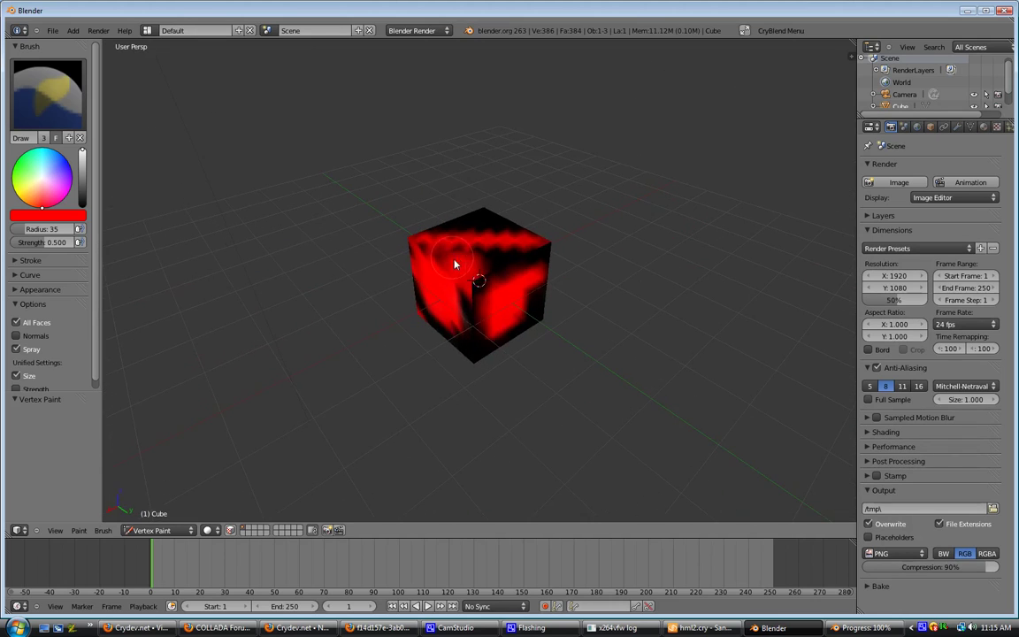
Step: In Object Data properties, change the vertex colour layer name to 'alpha'
left_click(970, 126)
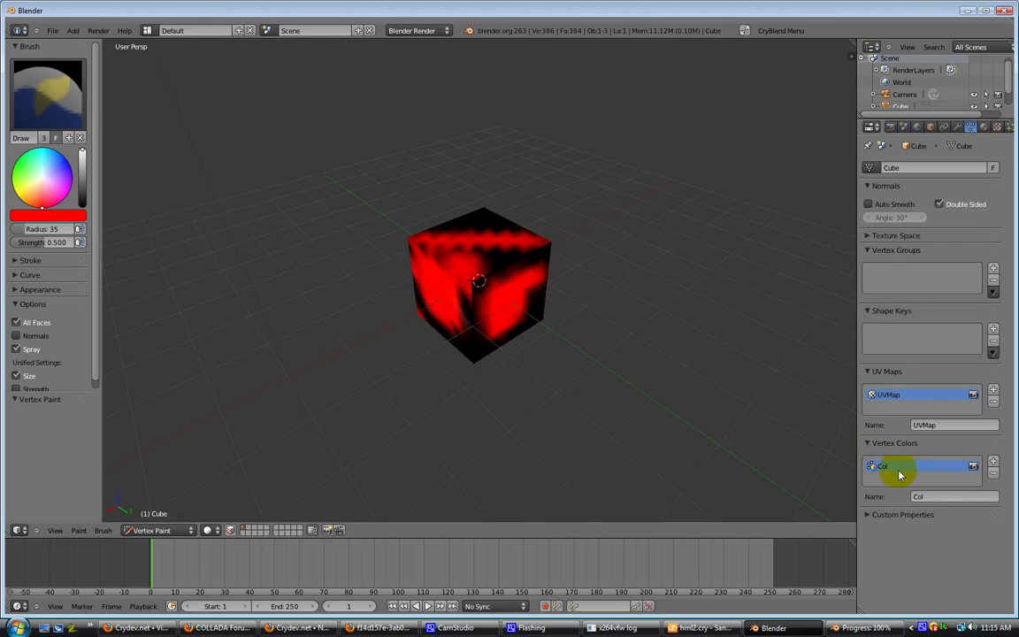
left_click(913, 496)
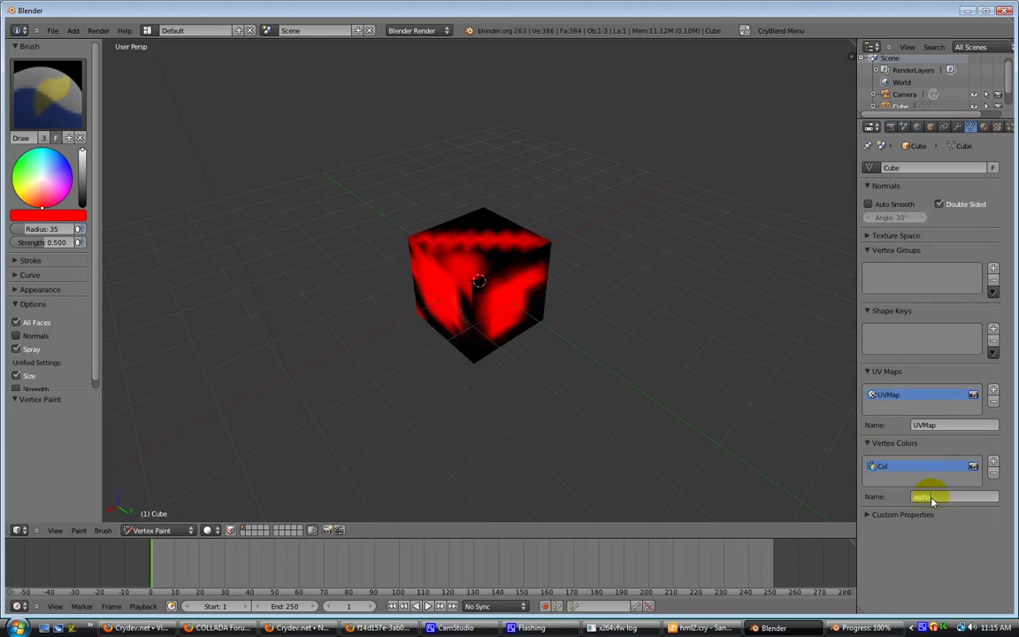
key("Return")
Step: Save the scene as vertalphatest2.blend in the CryENGINE Game\objects\blender folder
left_click(53, 30)
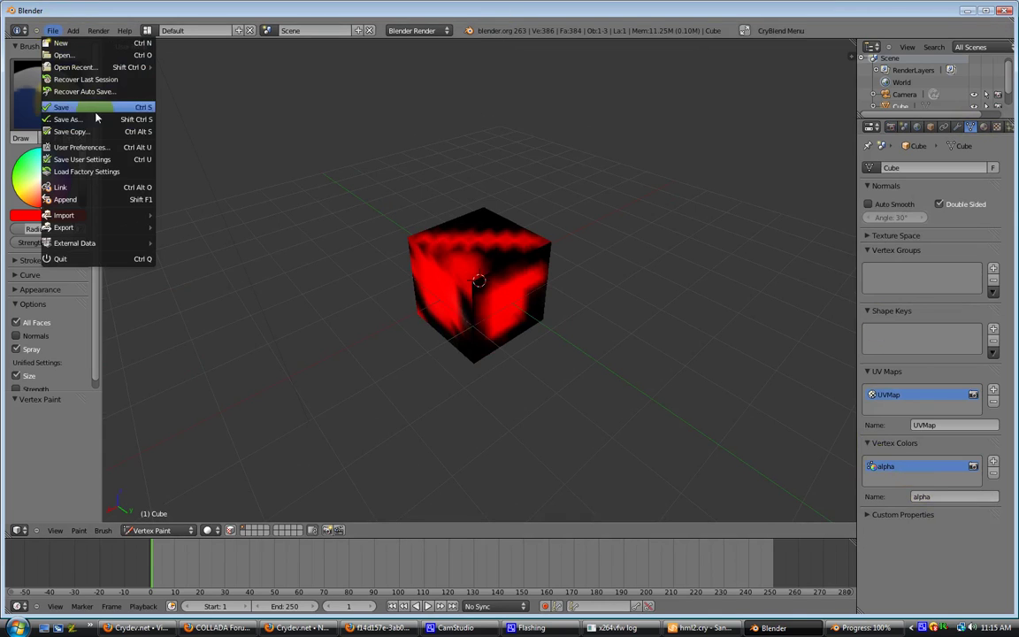
left_click(74, 108)
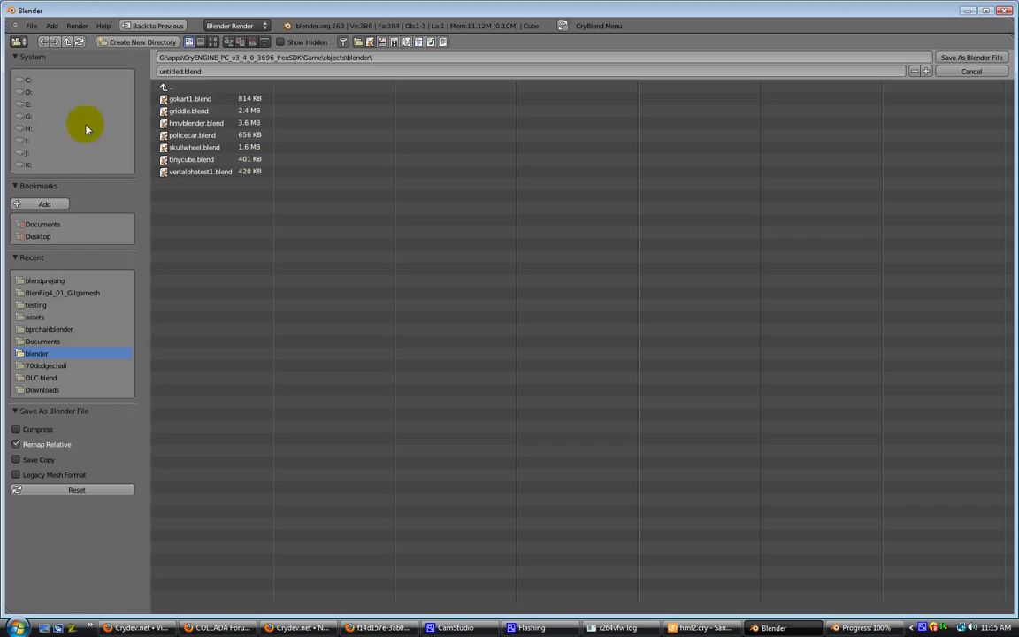
left_click(201, 170)
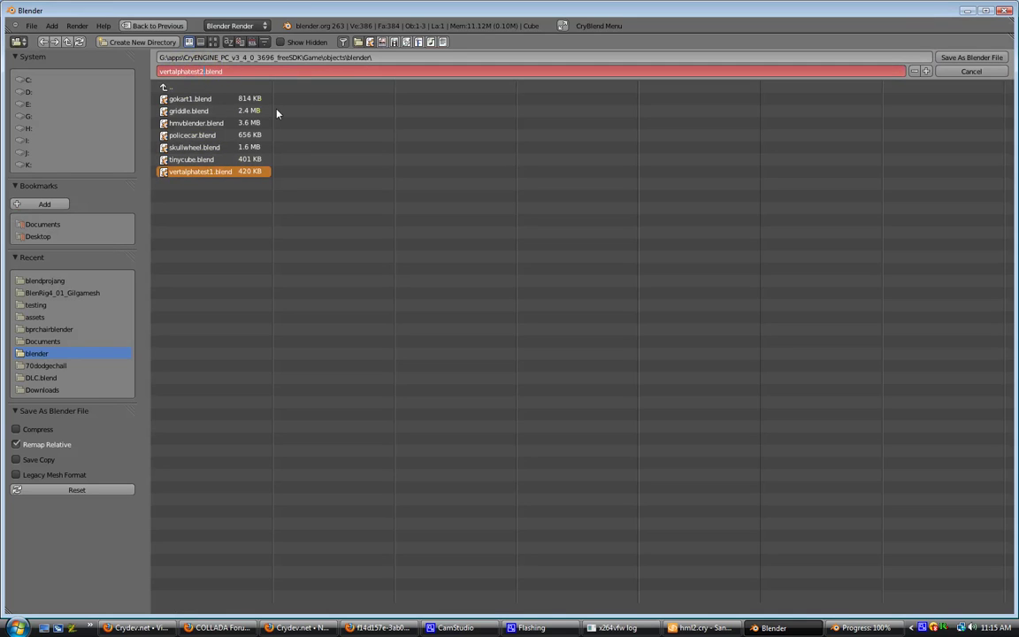
key("Return")
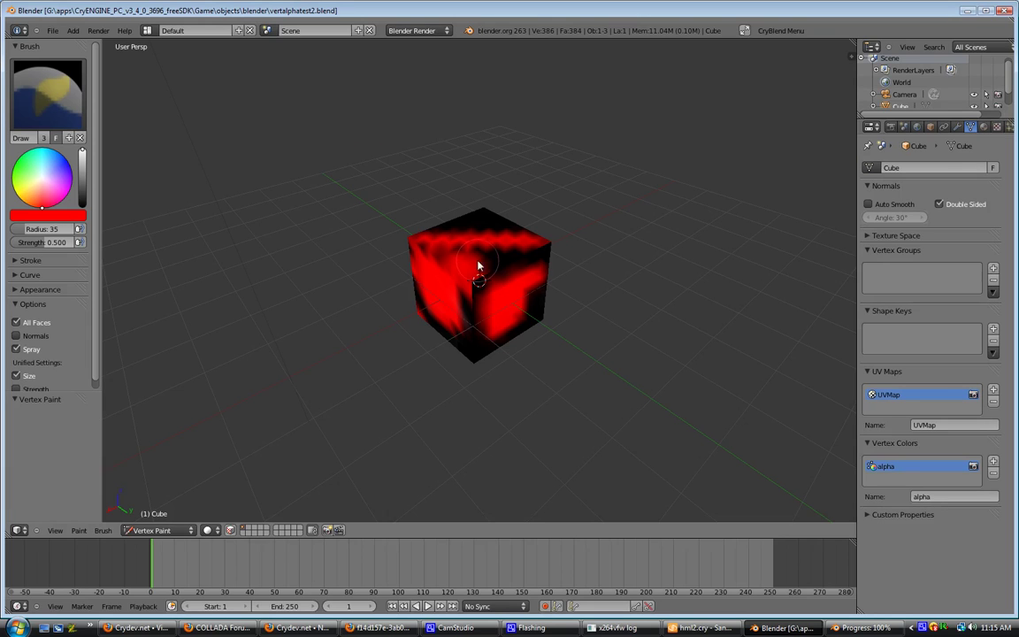
scroll(1008, 78, "down", 1)
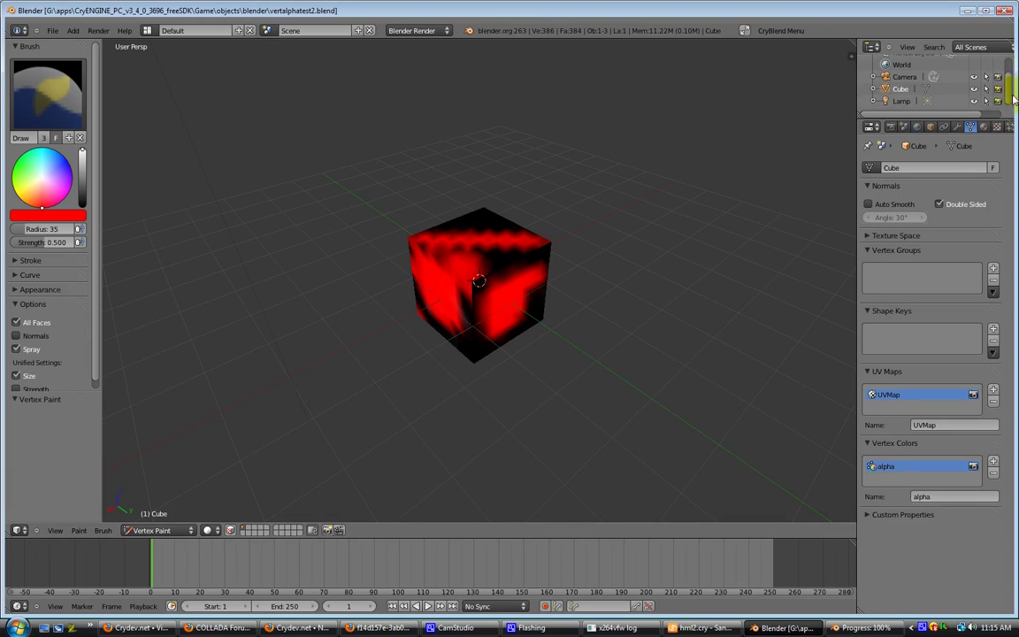
Step: Return to Object Mode and add a CryExportNode named vertexalphatest2 for the cube
left_click(156, 530)
left_click(159, 519)
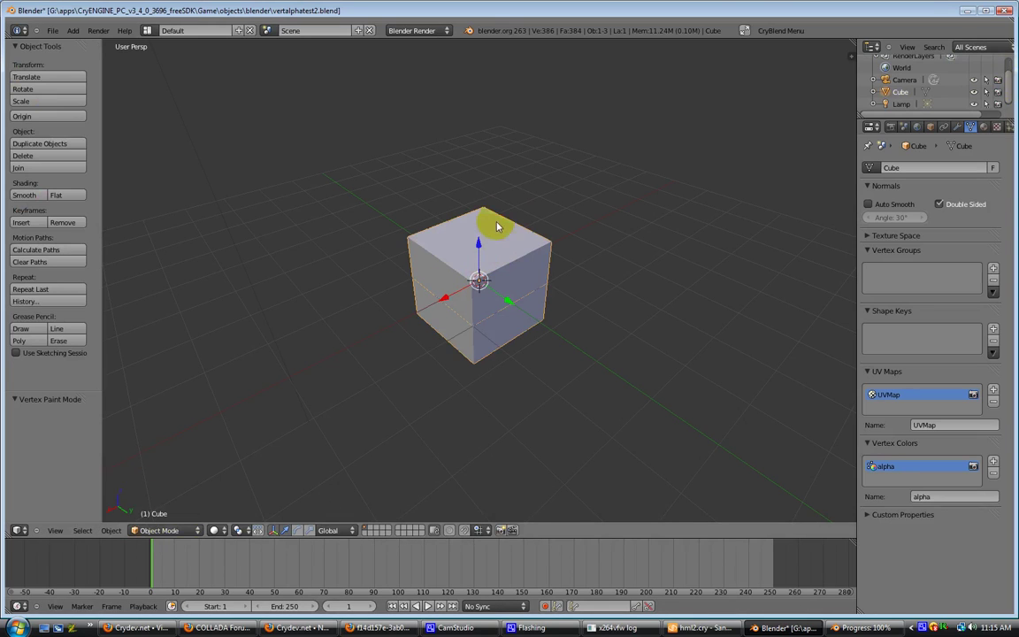
left_click(780, 30)
left_click(794, 67)
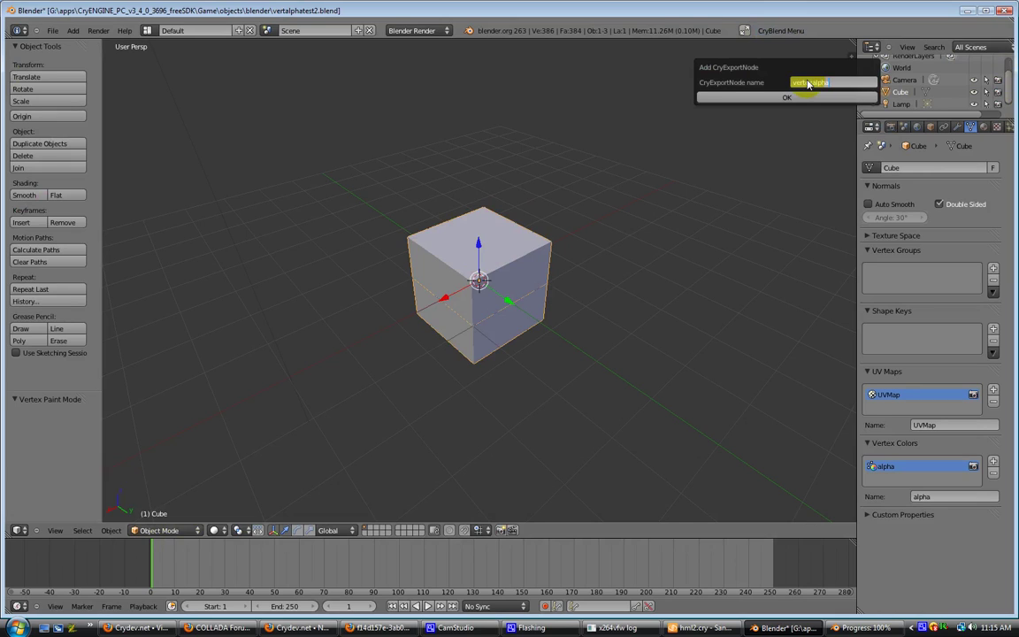
left_click(807, 84)
type("ex")
left_click(787, 97)
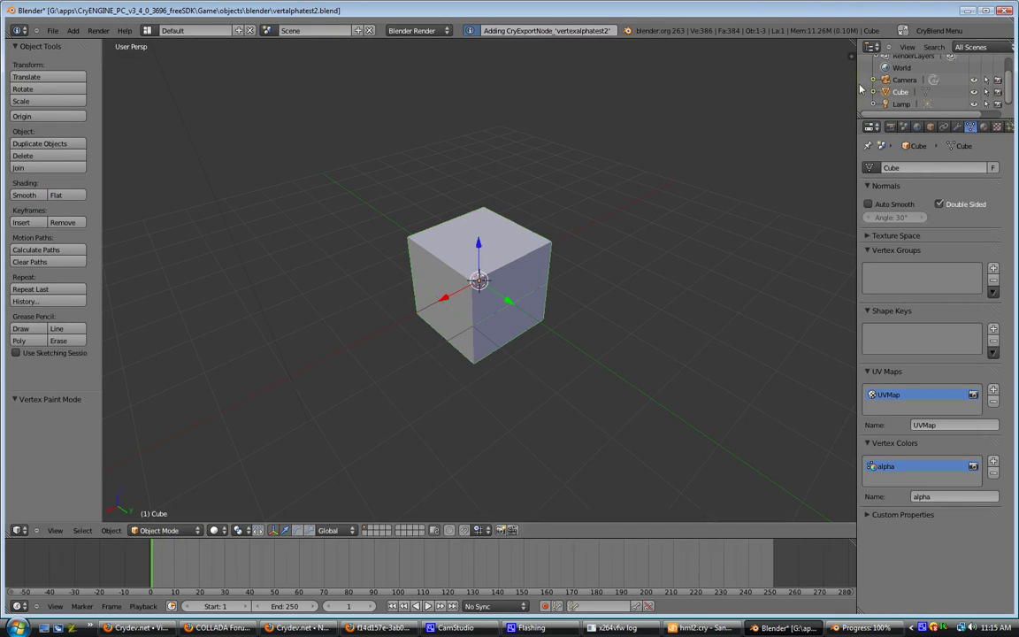
Step: Save the file again with the new export node
scroll(421, 266, "up", 4)
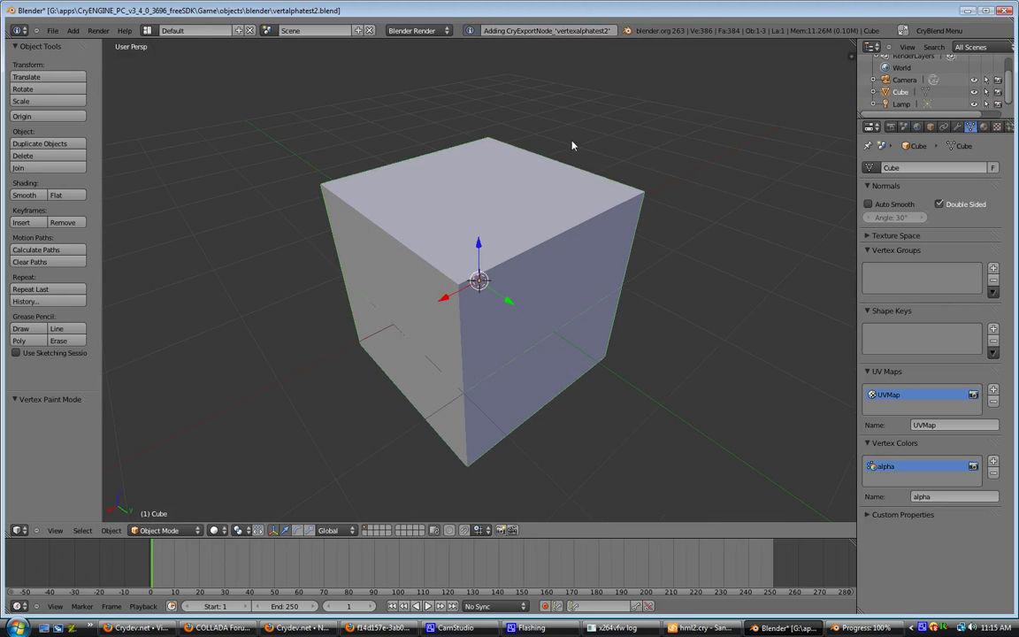
mouse_move(480, 262)
middle_mouse_down()
mouse_move(518, 262)
mouse_move(462, 241)
mouse_move(491, 252)
middle_mouse_up()
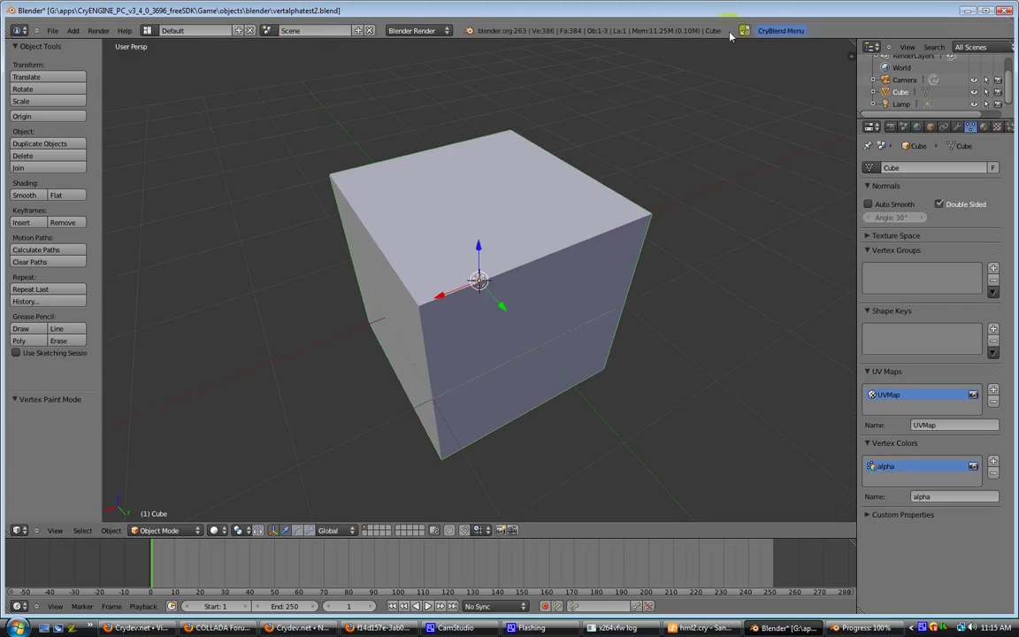
left_click(53, 30)
left_click(76, 98)
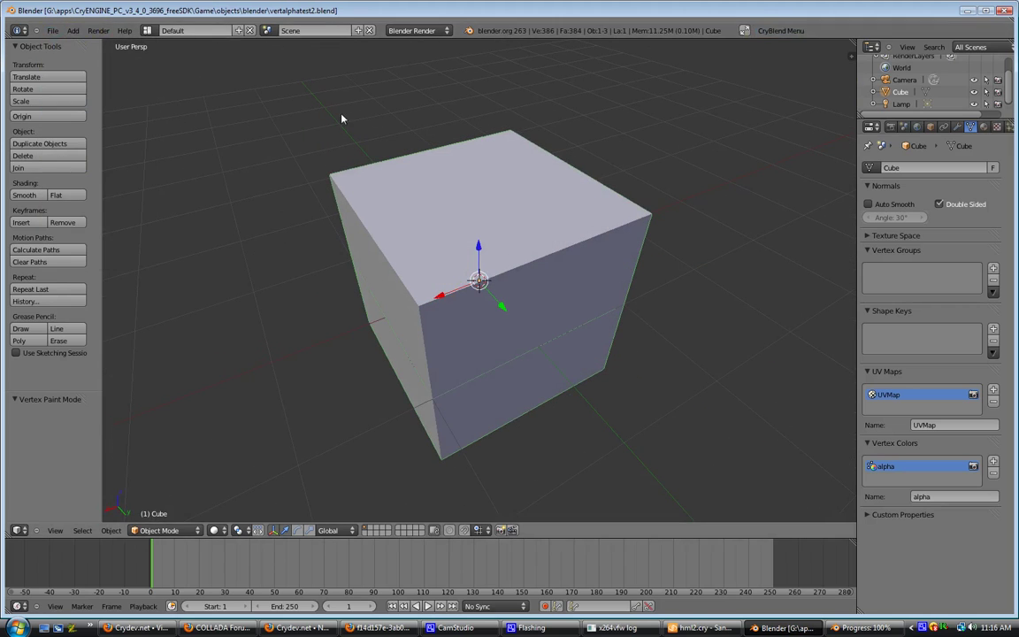
Step: Show the Material tab, widen the Properties editor, and open CryBlend's Export To Game browser
left_click(776, 31)
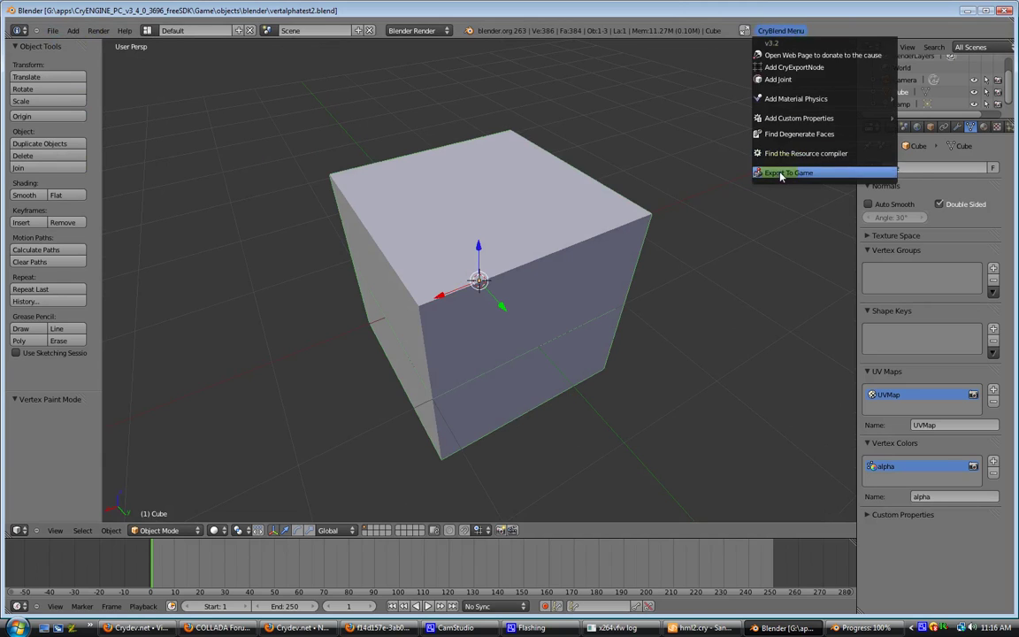
left_click(870, 173)
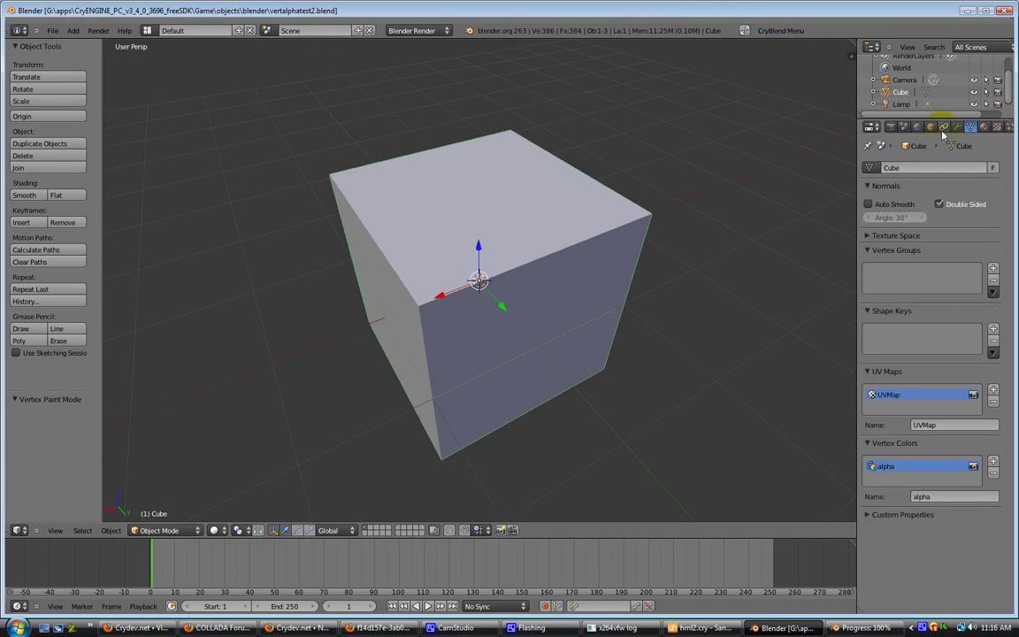
left_click(982, 127)
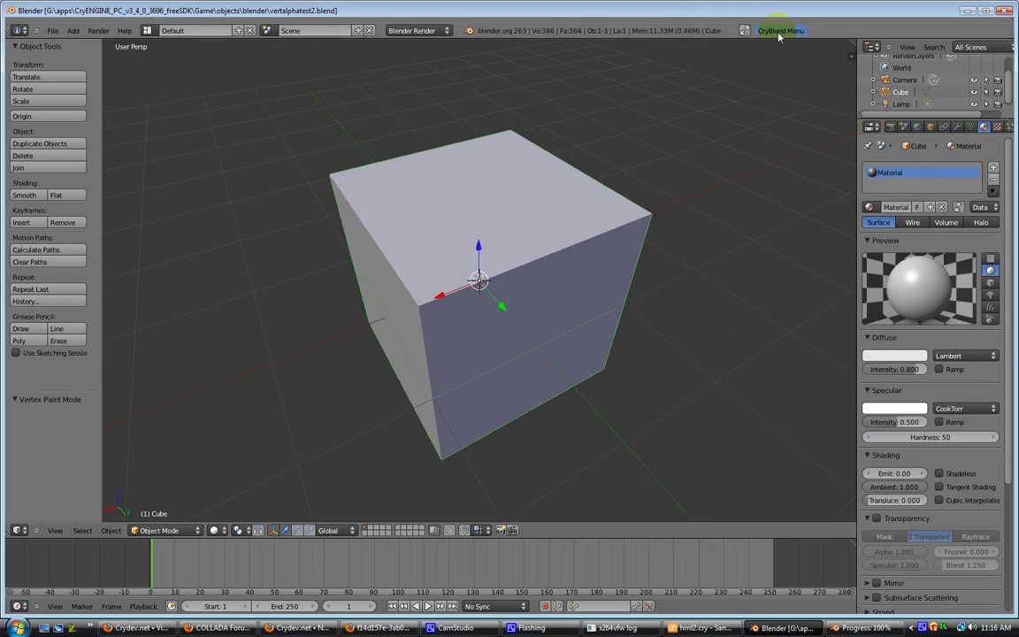
left_click(900, 180)
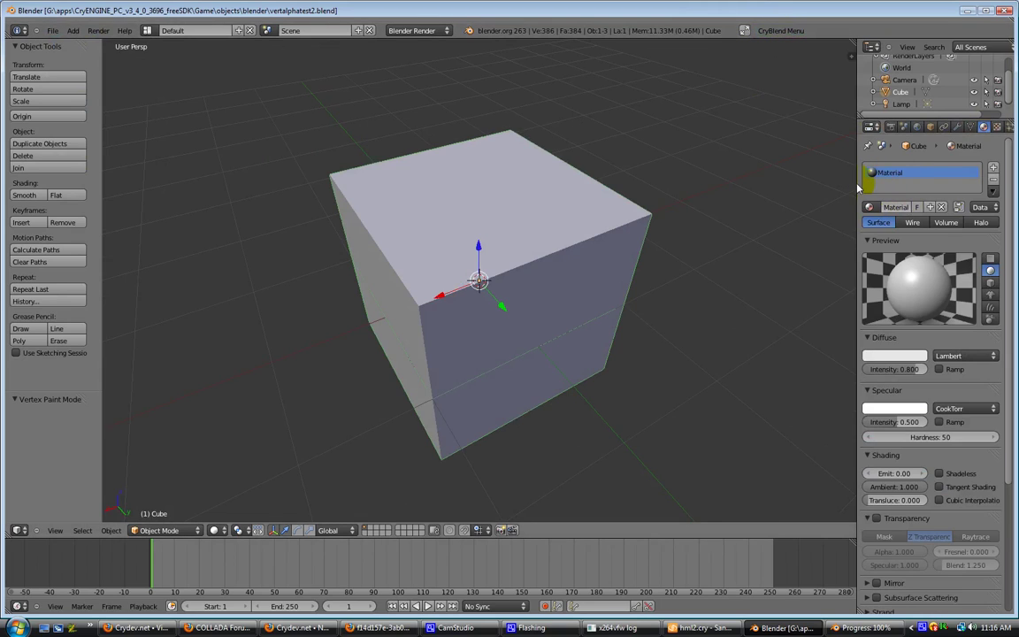
left_click_drag(856, 186, 767, 184)
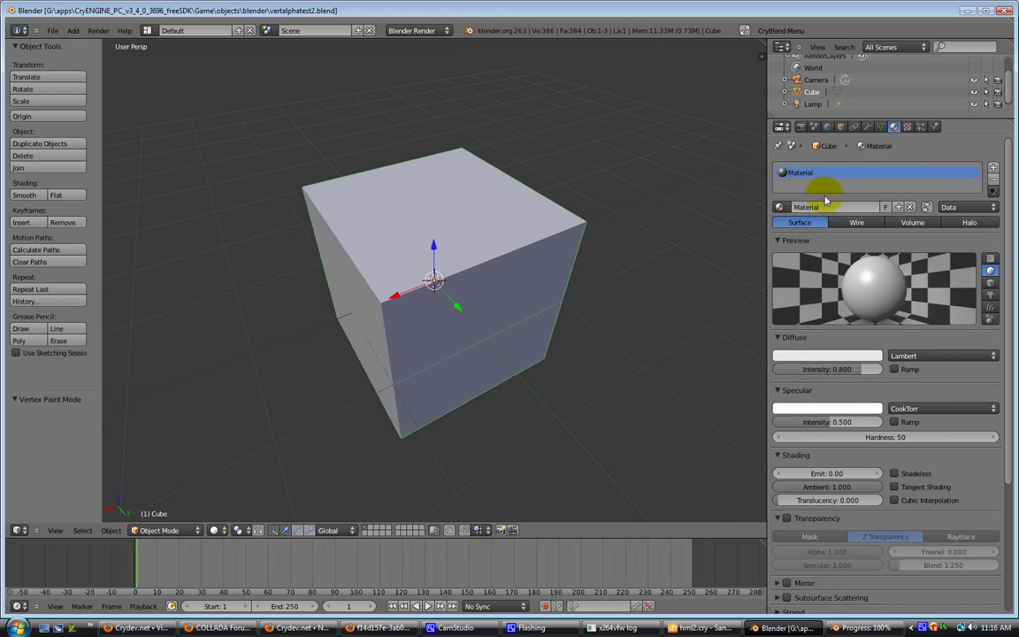
left_click(773, 32)
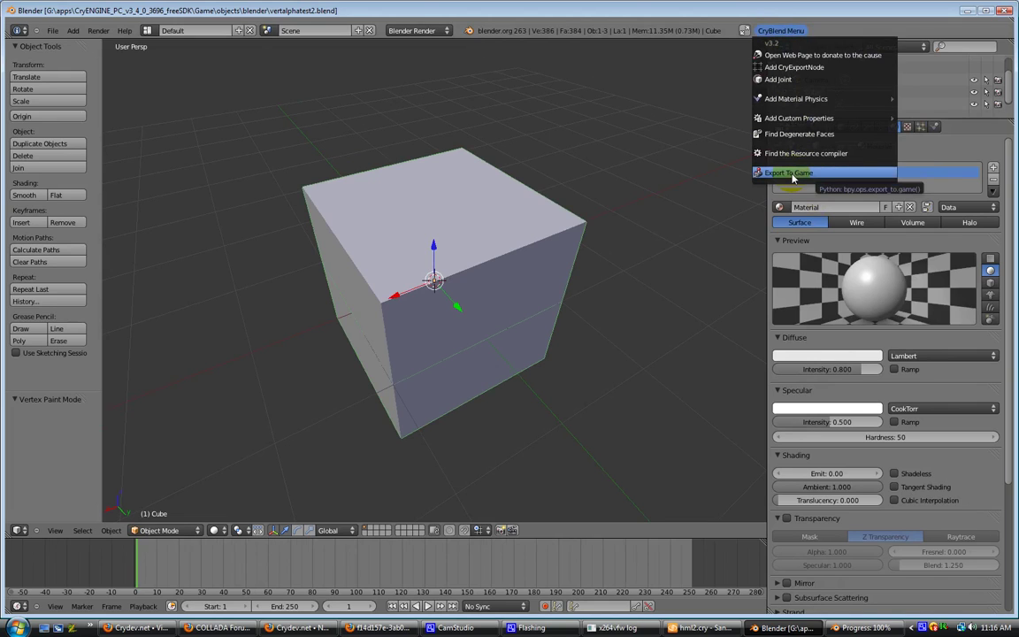
left_click(790, 174)
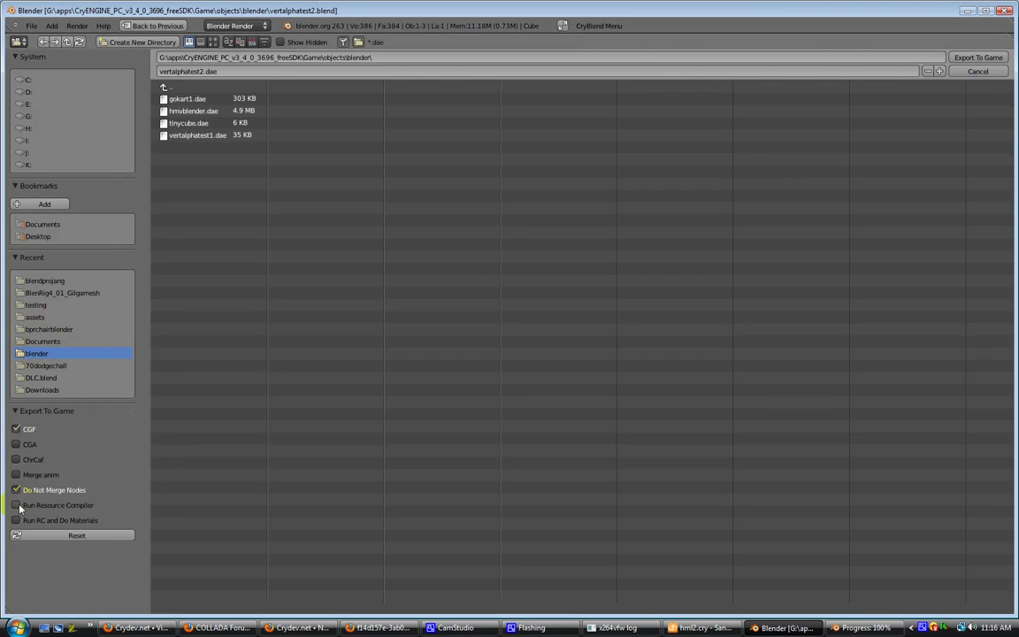
Step: Enable Run Resource Compiler, show the system console, export vertalphatest2.dae, then switch to Sandbox
left_click(102, 25)
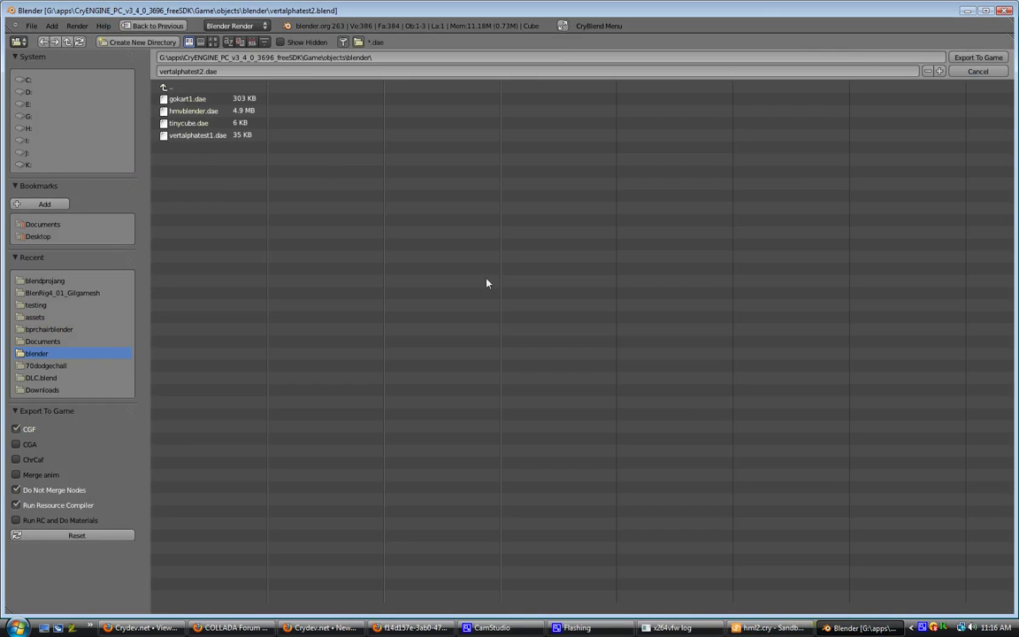
left_click(103, 26)
left_click(125, 158)
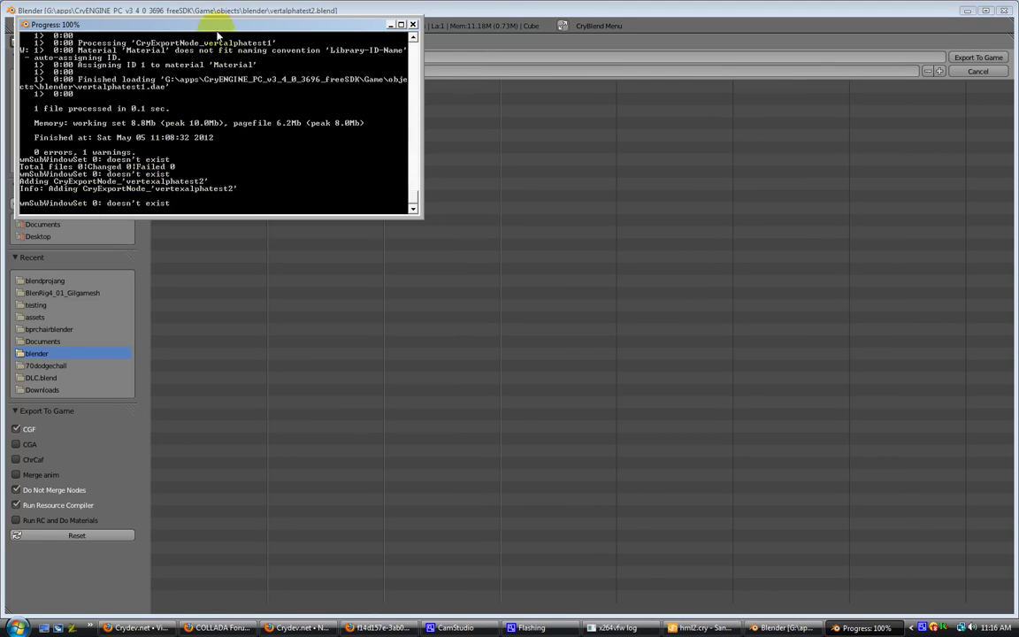
left_click(268, 12)
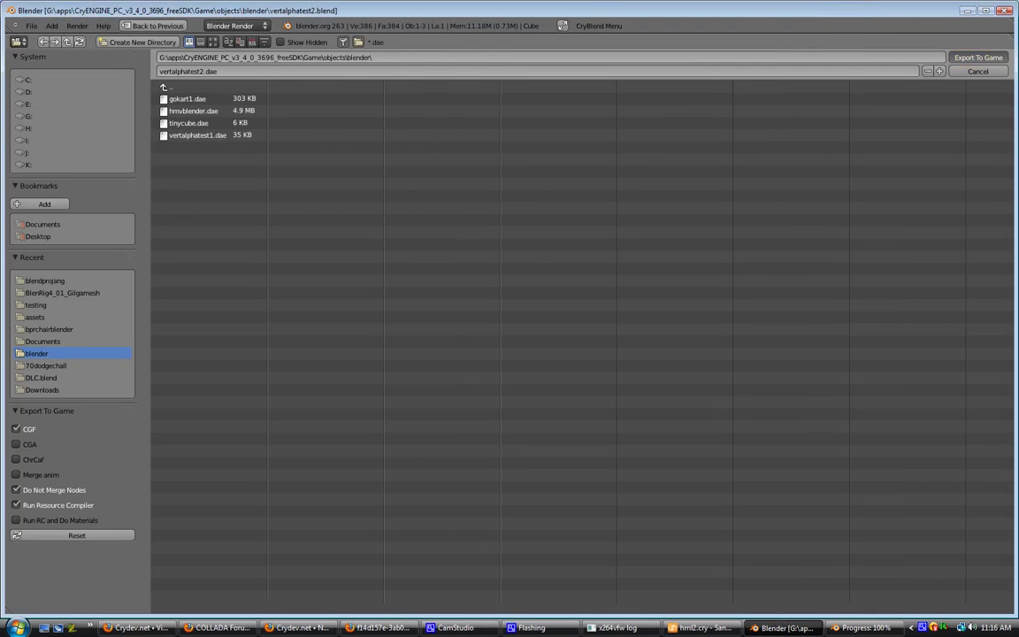
left_click(978, 58)
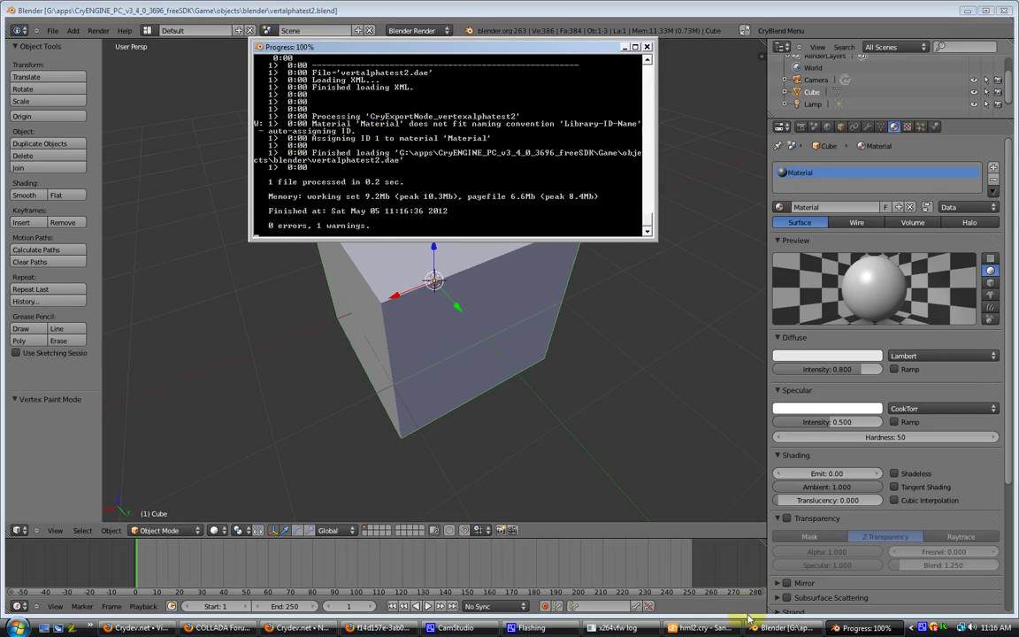
left_click(701, 627)
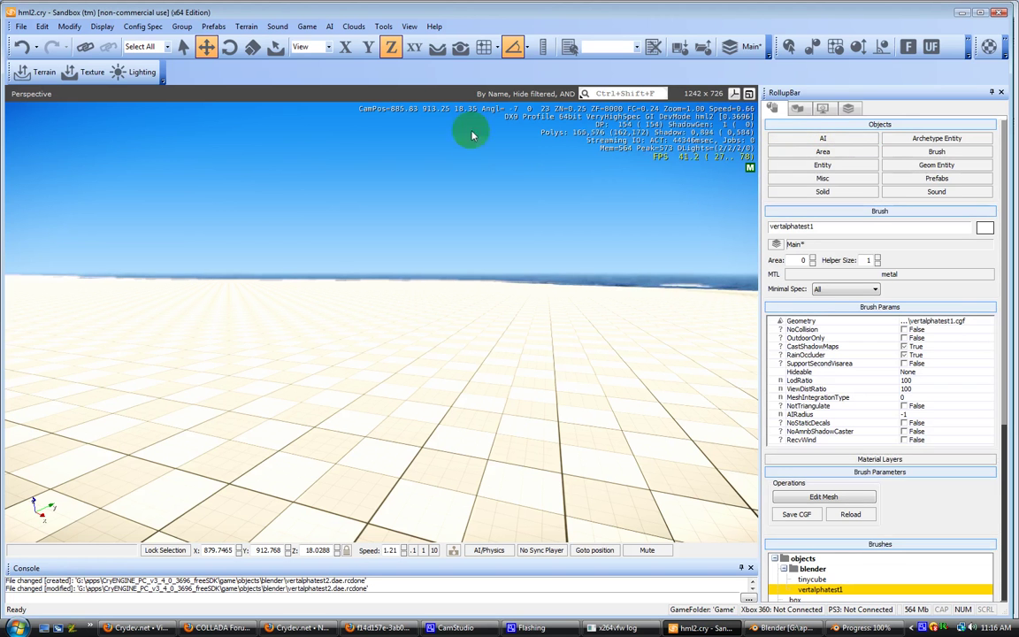
Step: Drop a vertalphatest1 brush from the Brush browser into the level
left_click(937, 153)
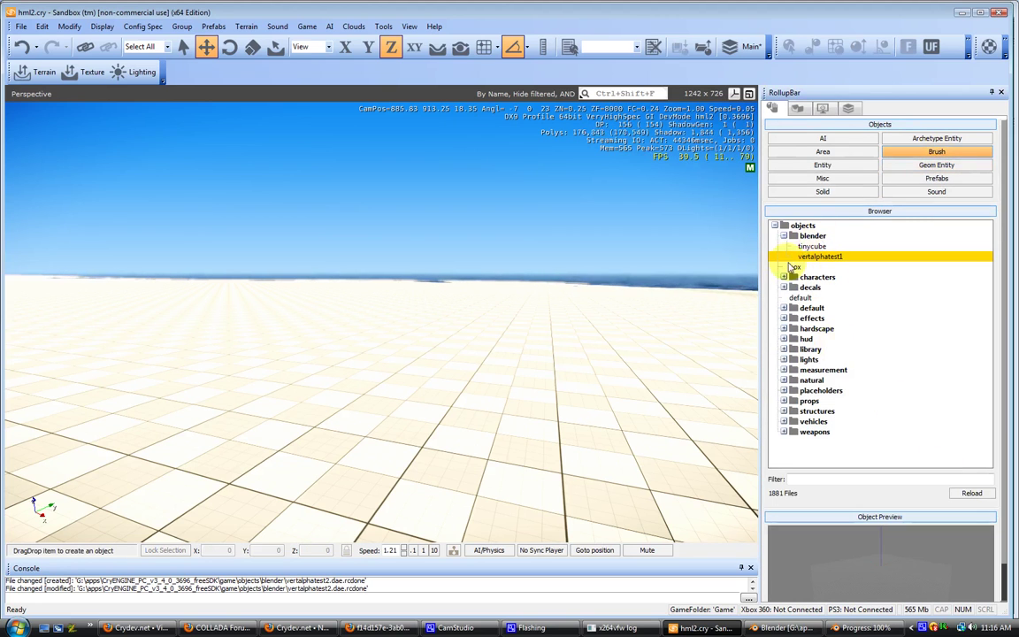
left_click_drag(791, 265, 612, 378)
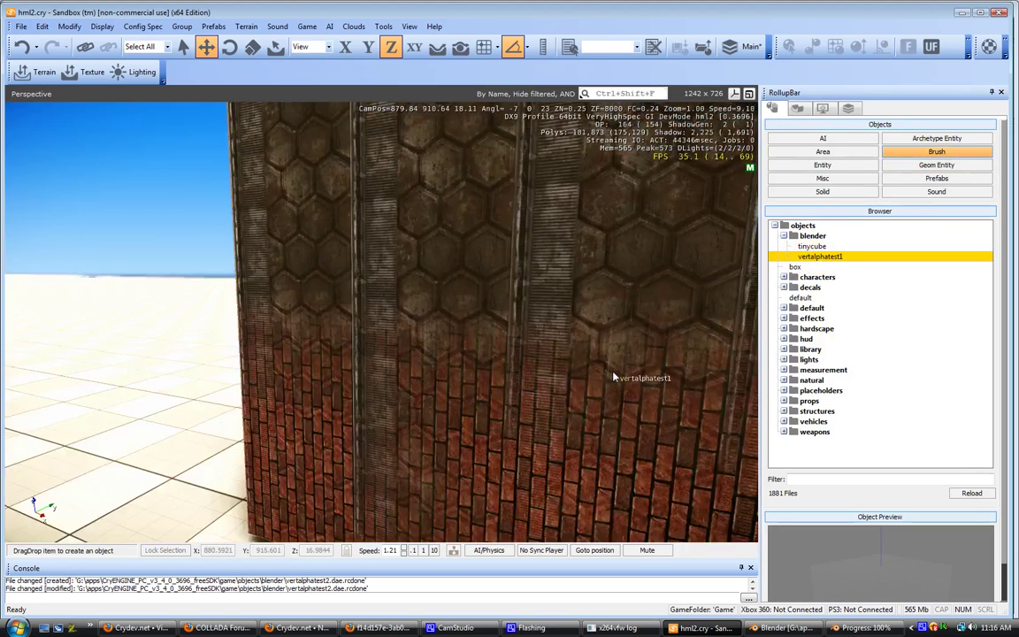
left_click(578, 357)
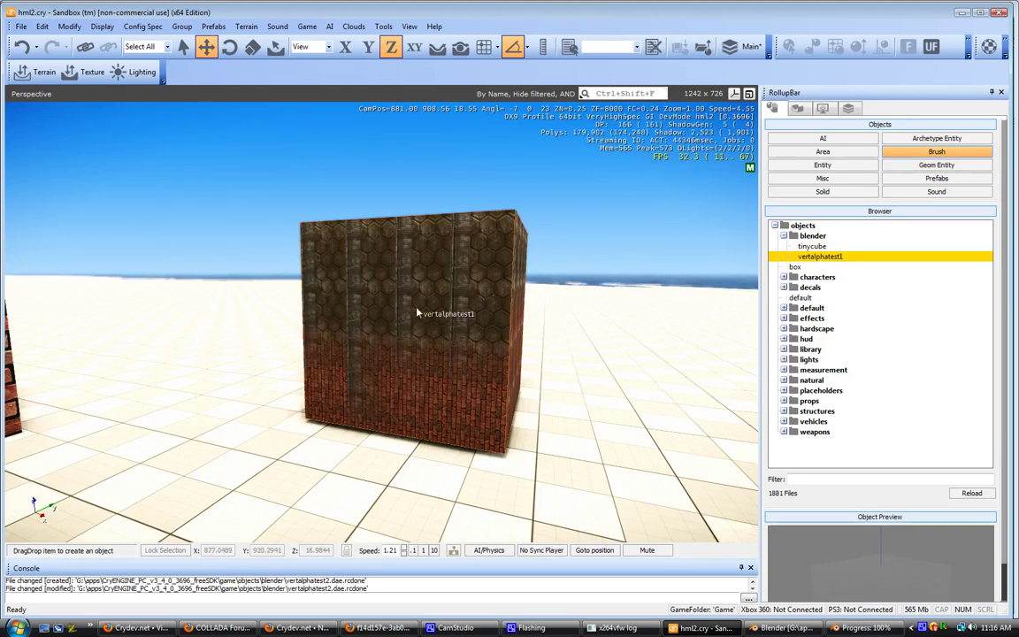
middle_click_drag(601, 363, 590, 372)
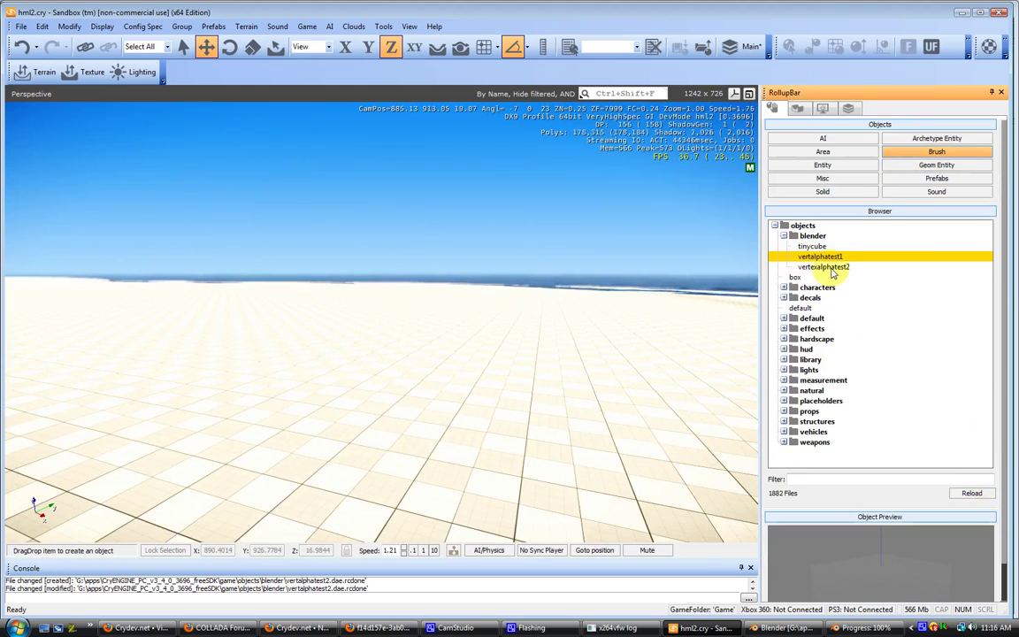
Step: Place the vertexalphatest2 brush on the ground as a red Replace Me cube
left_click(826, 267)
left_click(460, 46)
mouse_move(832, 270)
left_mouse_down()
mouse_move(505, 298)
mouse_move(442, 318)
mouse_move(364, 398)
mouse_move(377, 455)
mouse_move(425, 374)
left_mouse_up()
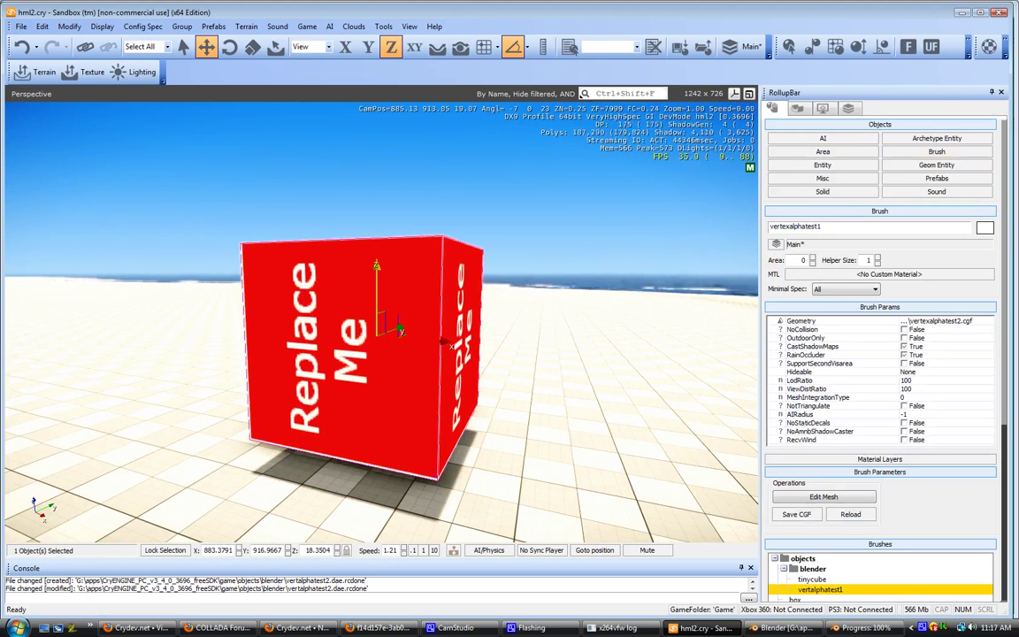
key("m")
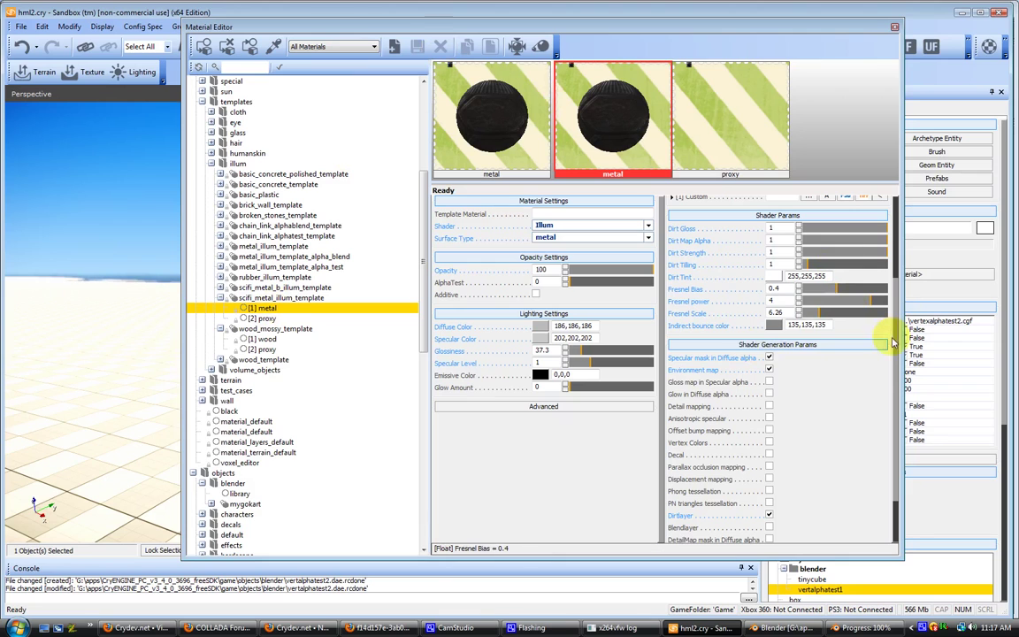
Step: Review the scifi_metal_illum_template metal texture maps and apply the metal material to the cube
left_click_drag(894, 340, 893, 220)
mouse_move(784, 318)
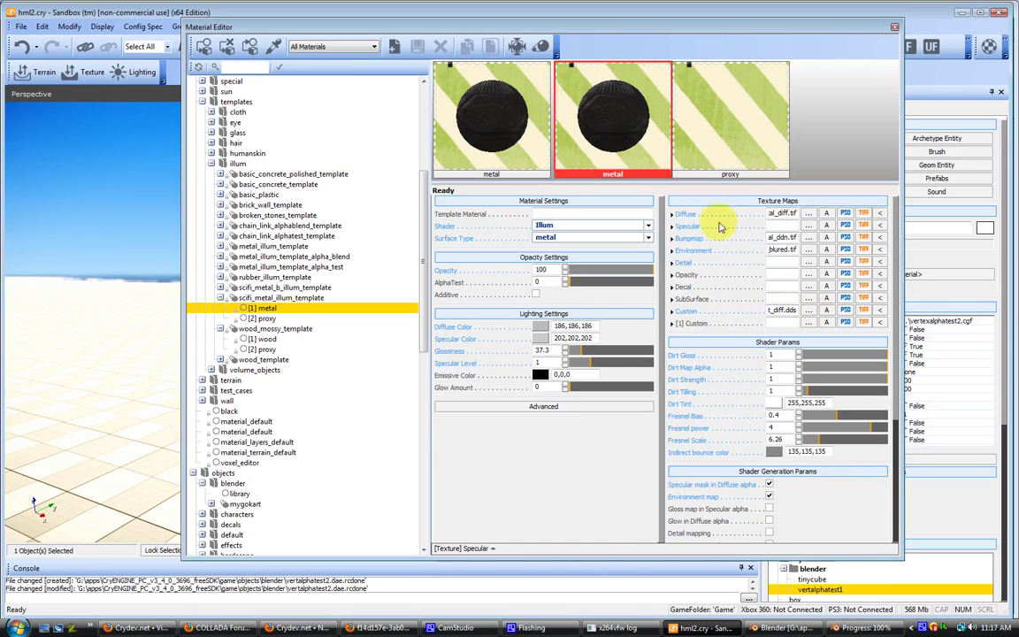
mouse_move(764, 219)
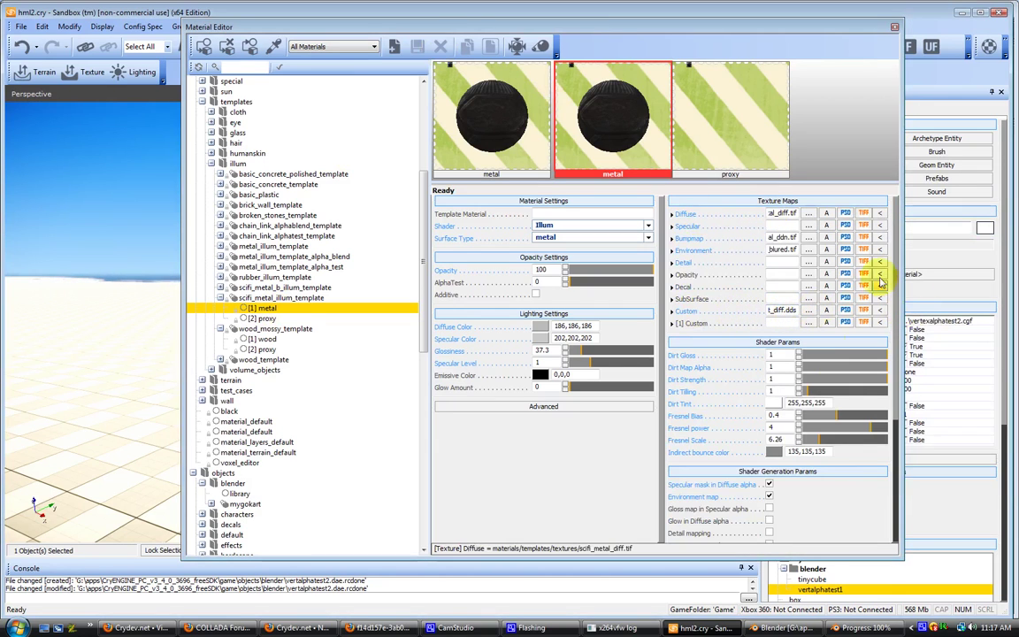
scroll(894, 447, "down", 5)
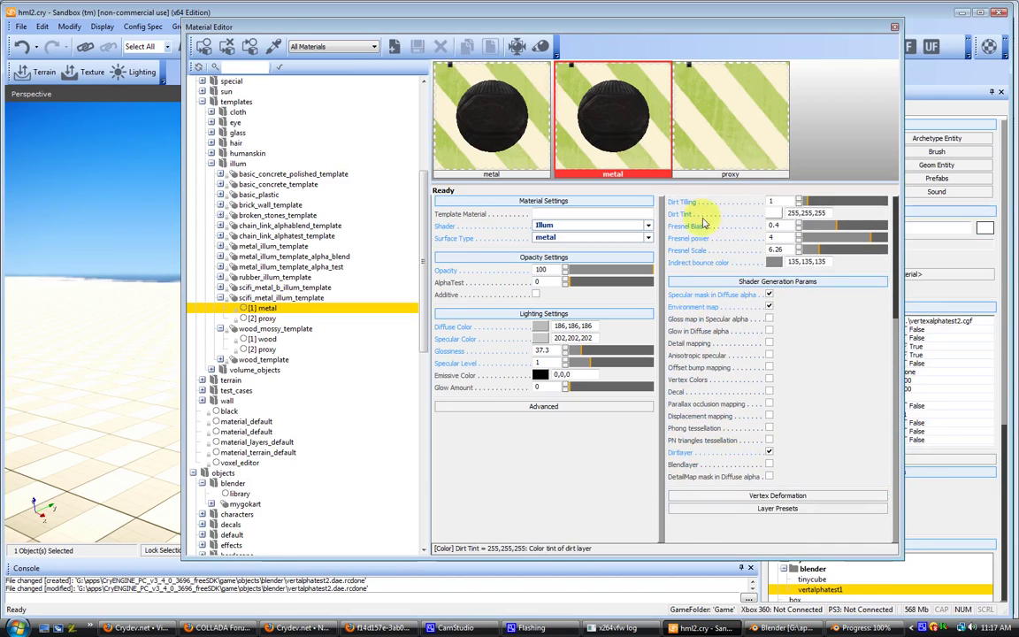
scroll(893, 292, "up", 3)
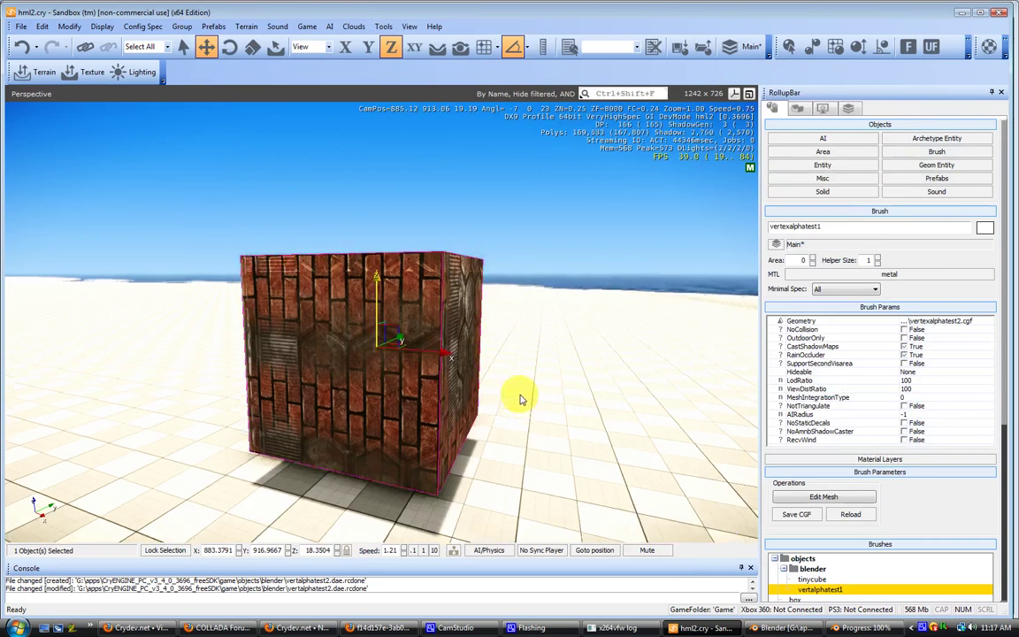
Step: Inspect the brick-and-hex cube from above and the front, then return to Blender
mouse_move(520, 399)
right_mouse_down()
mouse_move(505, 411)
mouse_move(523, 403)
right_mouse_up()
scroll(523, 403, "up", 5)
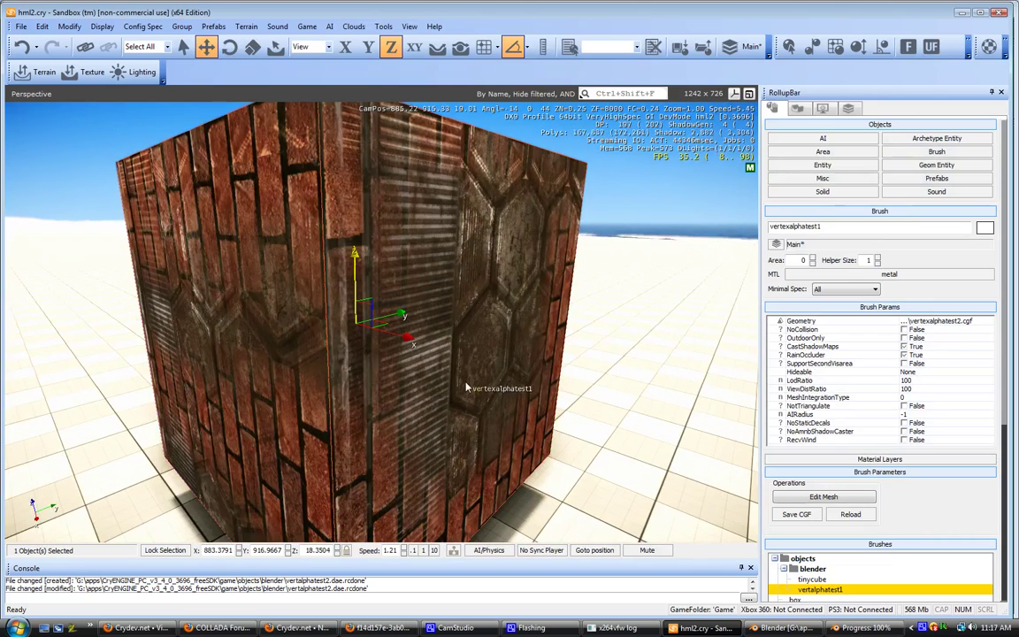
scroll(519, 382, "down", 5)
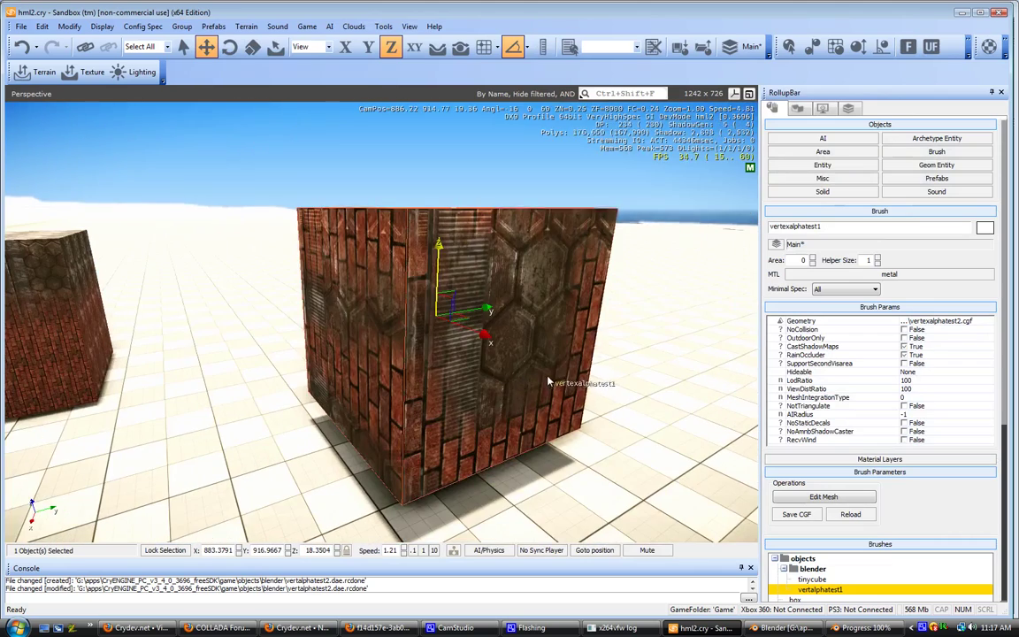
right_click_drag(547, 381, 585, 338)
middle_click_drag(584, 339, 584, 339)
mouse_move(585, 339)
right_mouse_down()
mouse_move(586, 318)
mouse_move(585, 332)
right_mouse_up()
key("alt+Tab")
Step: Move the cube through Edit and Texture Paint into Vertex Paint, showing its alpha colour layer
right_click(325, 255)
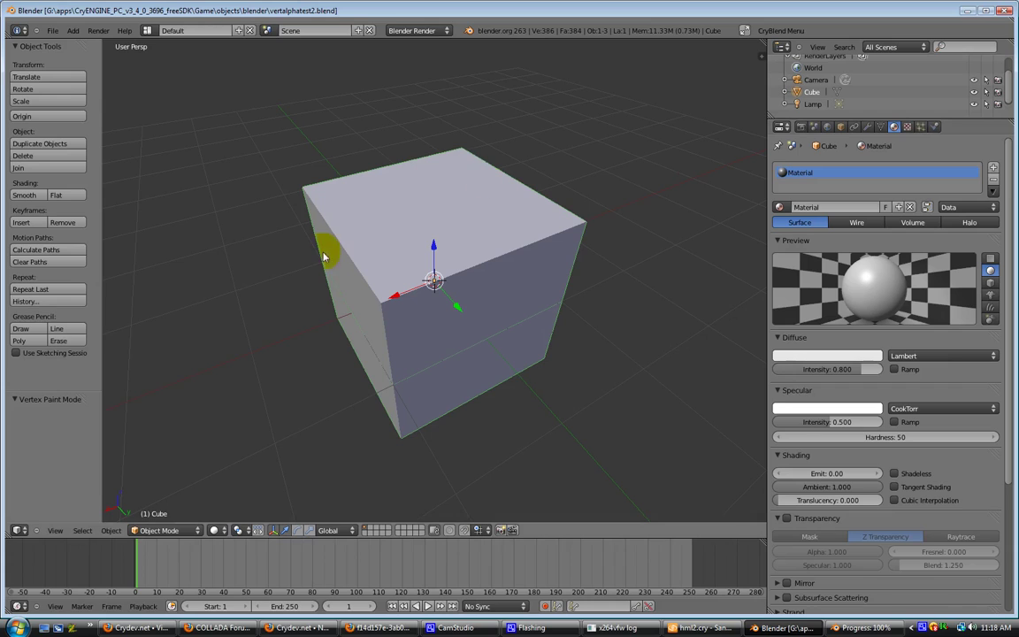
left_click(177, 530)
left_click(151, 503)
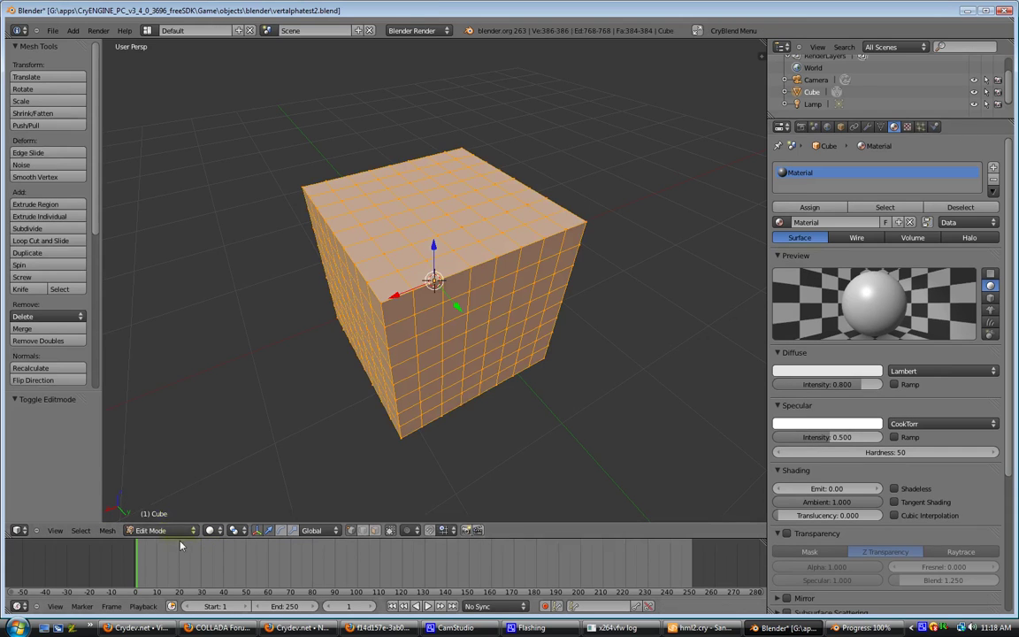
left_click(180, 530)
left_click(150, 464)
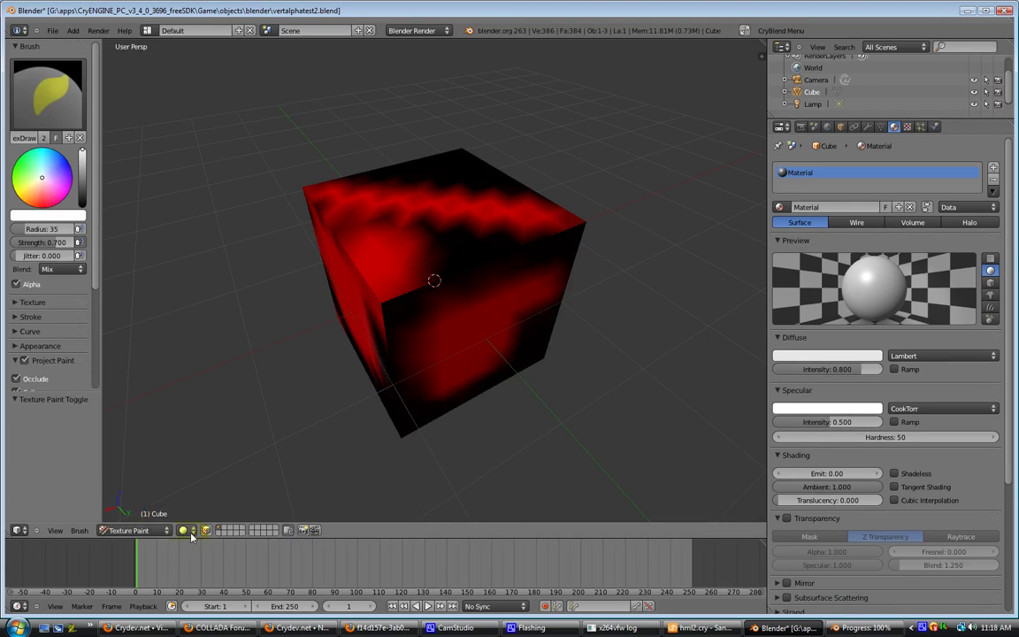
left_click(163, 530)
left_click(142, 477)
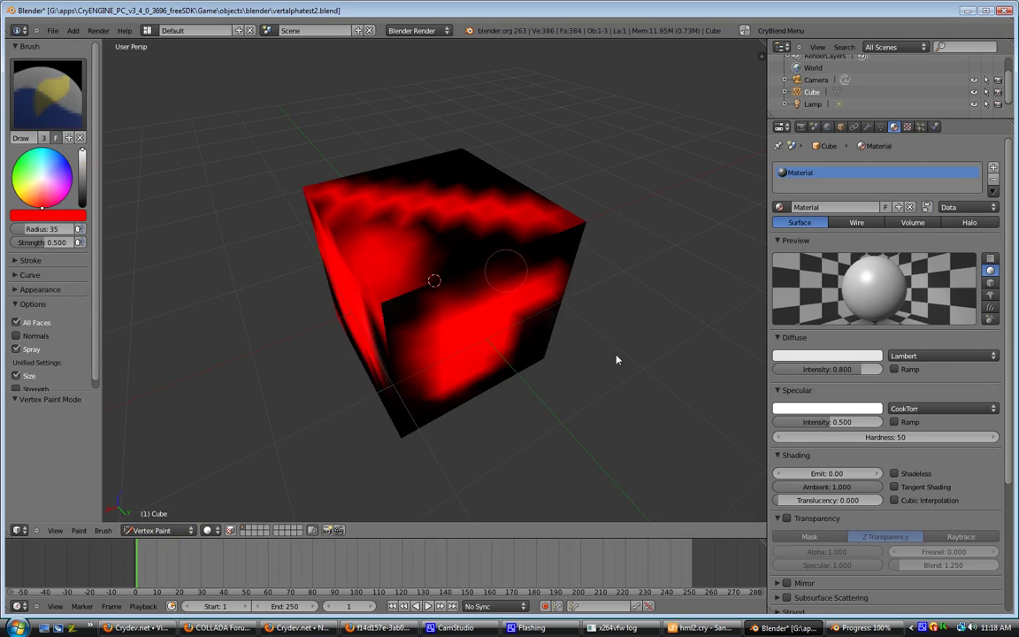
left_click(880, 127)
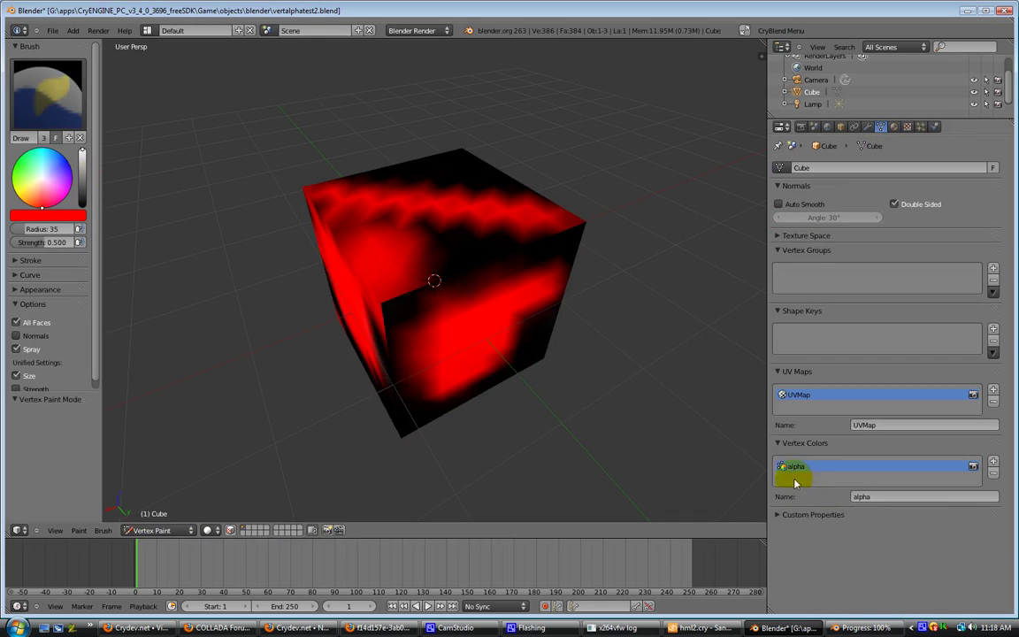